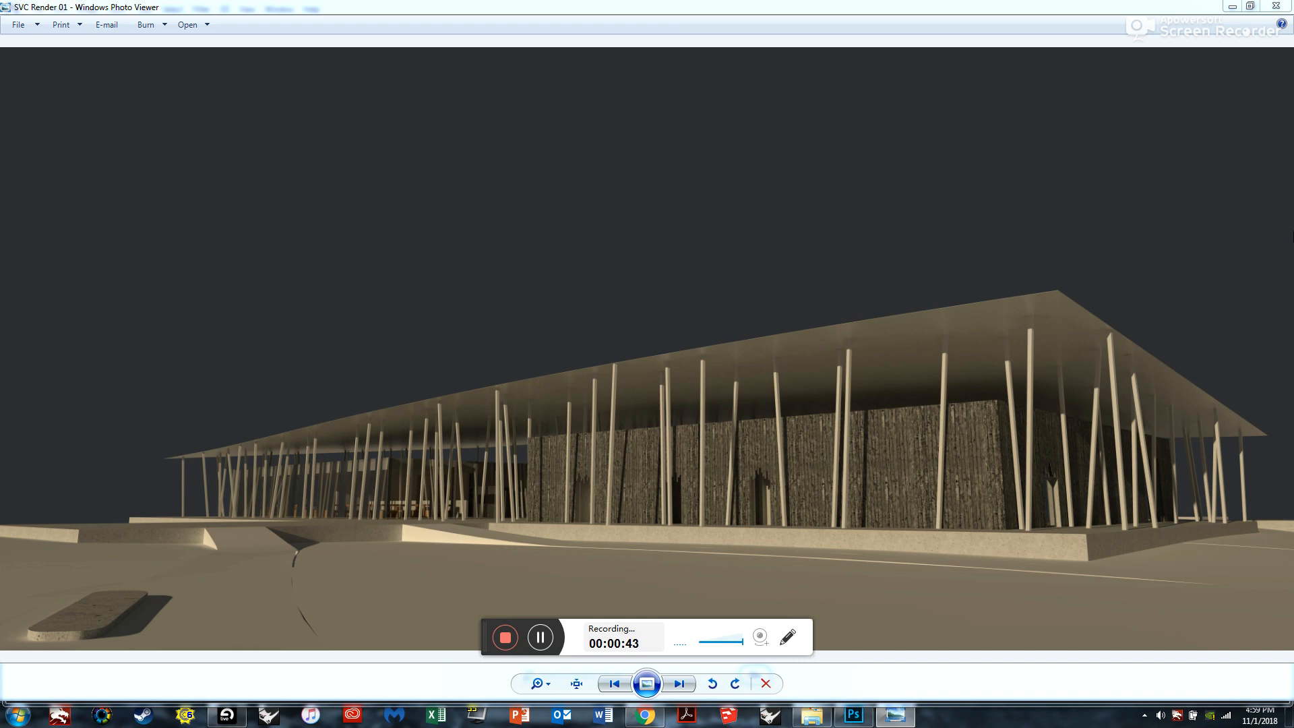
# - Compare the raw image SVC Render 01 with the post-processed version SVC Render 01_PS in the photo viewer
pyautogui.press('Right')
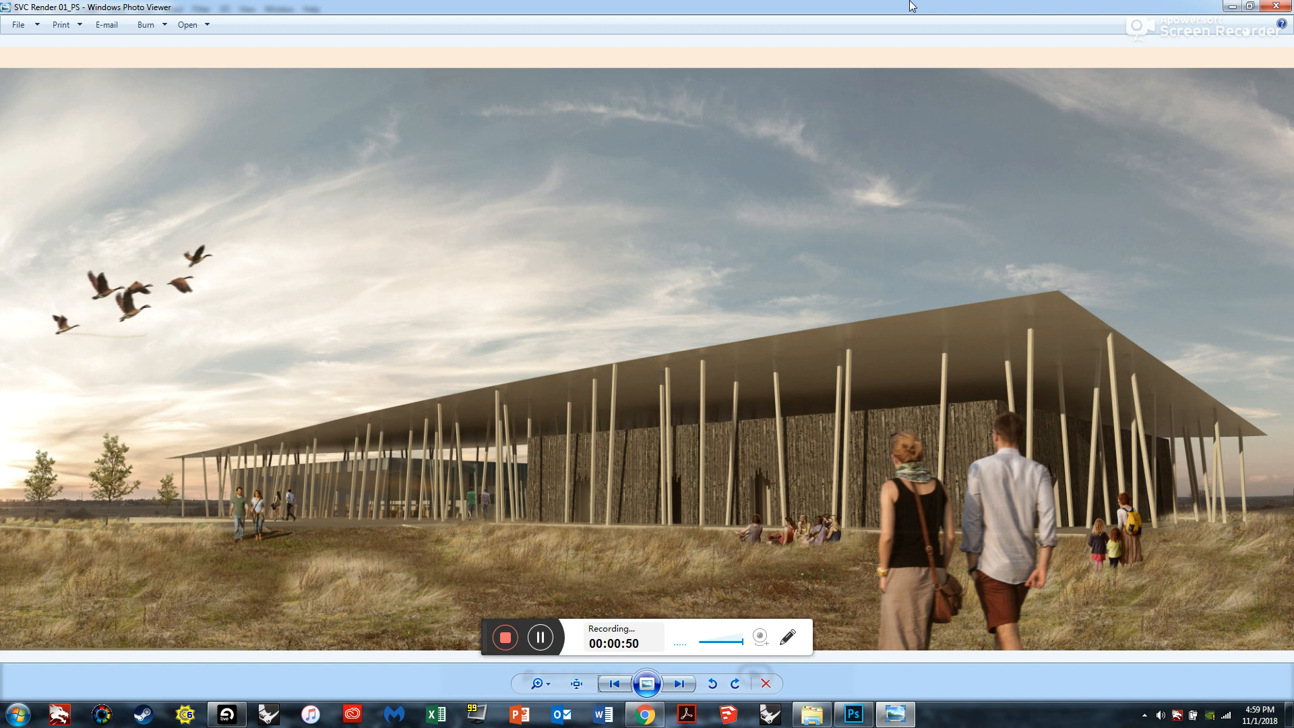
pyautogui.press('Left')
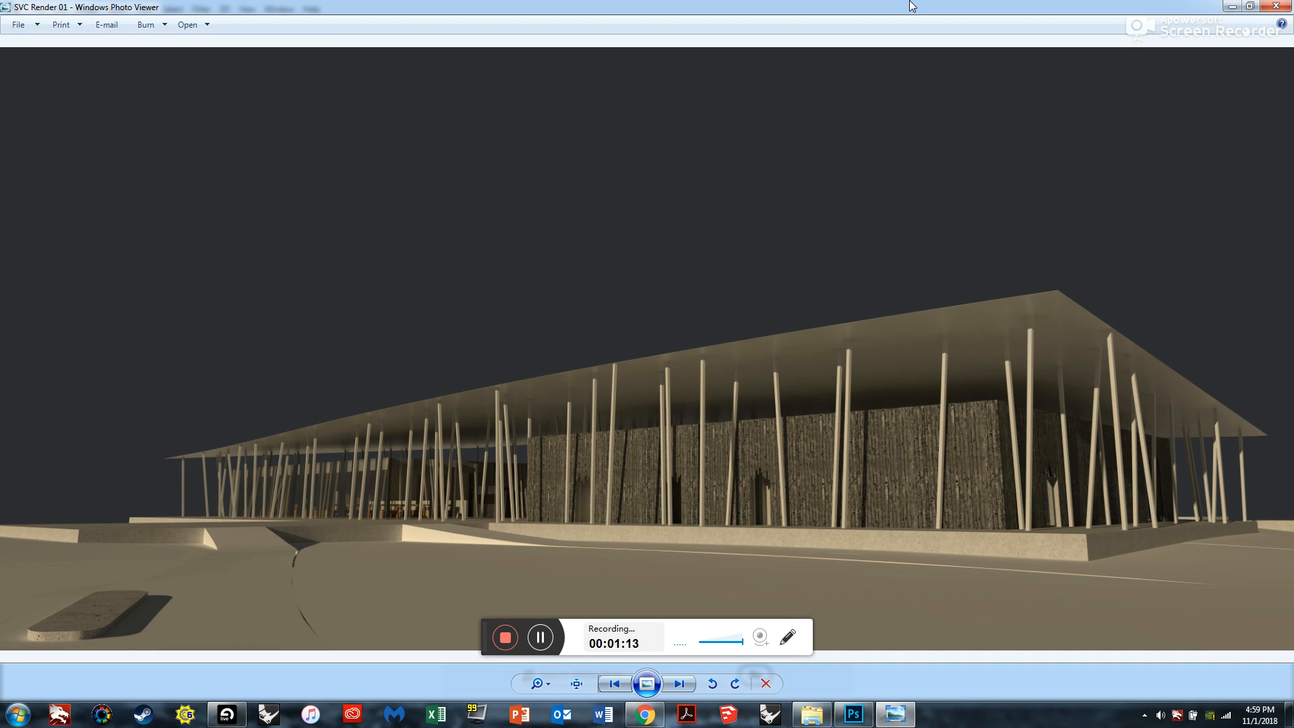
pyautogui.press('Right')
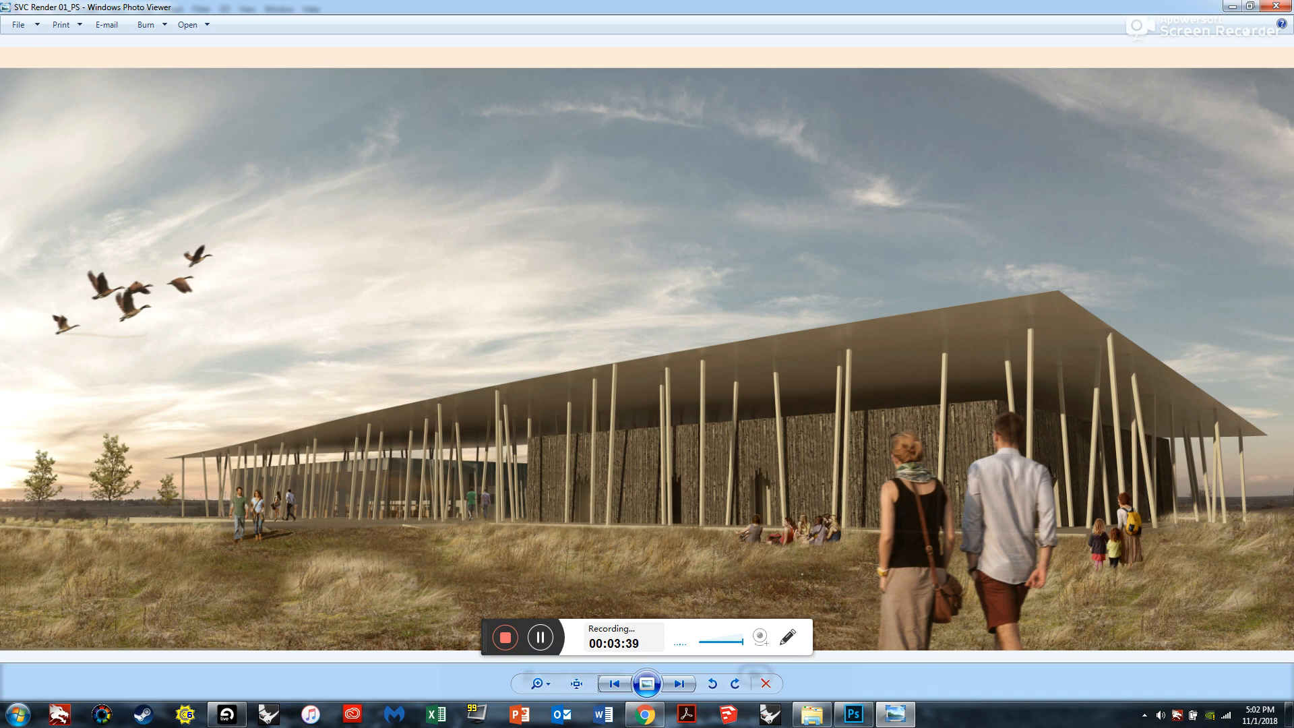
# - Switch to Photoshop and open the raw render SVC Render 01.jpg from the project 05 folder
pyautogui.click(902, 722)
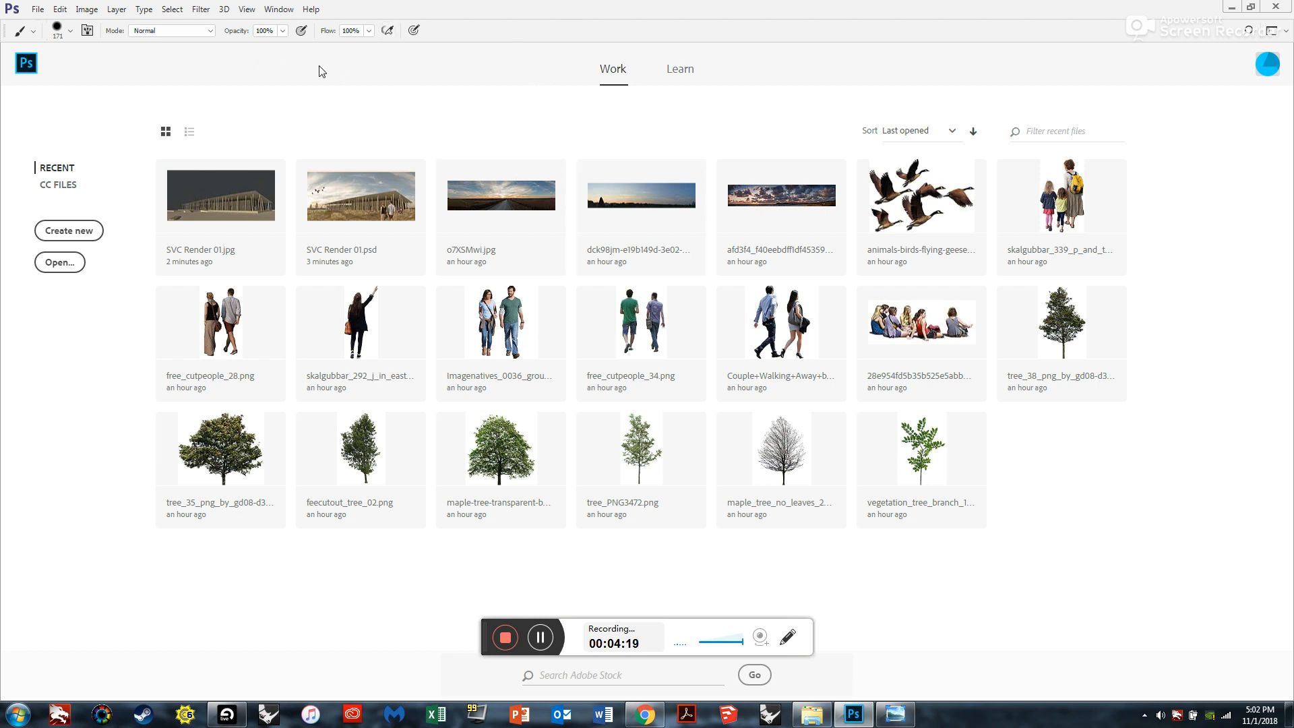
pyautogui.click(39, 10)
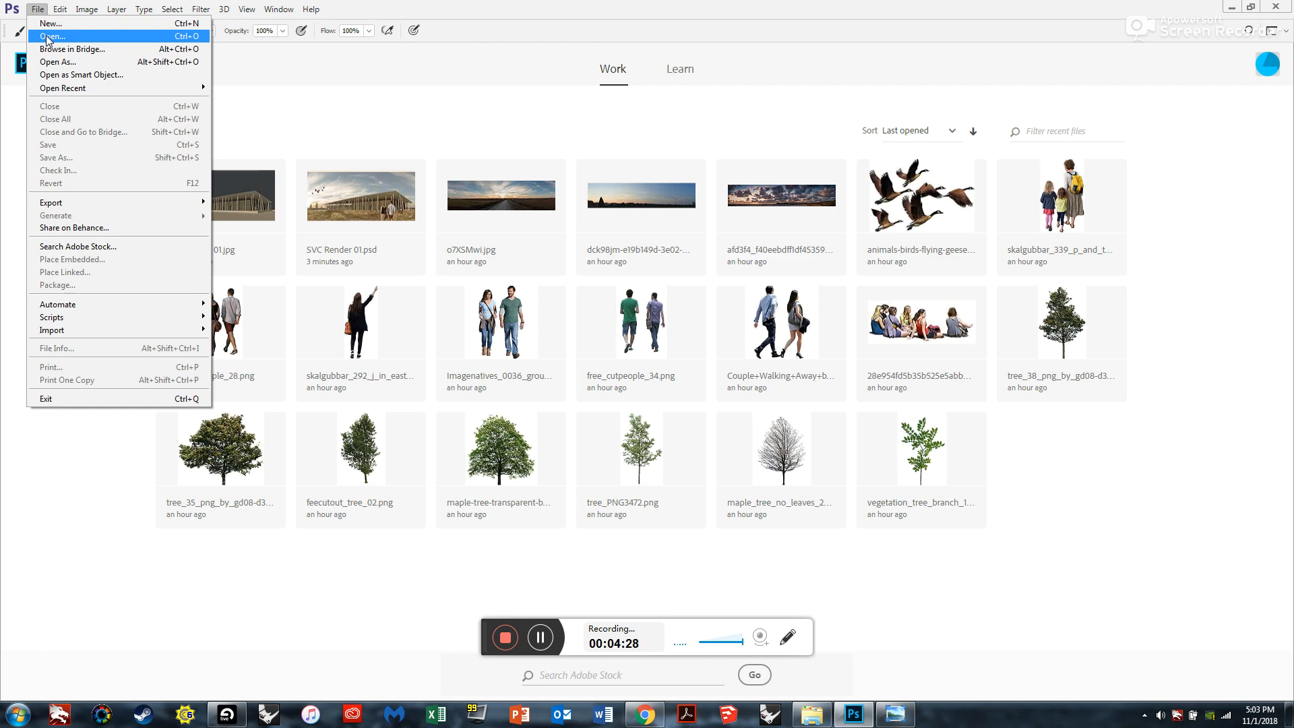
pyautogui.click(47, 37)
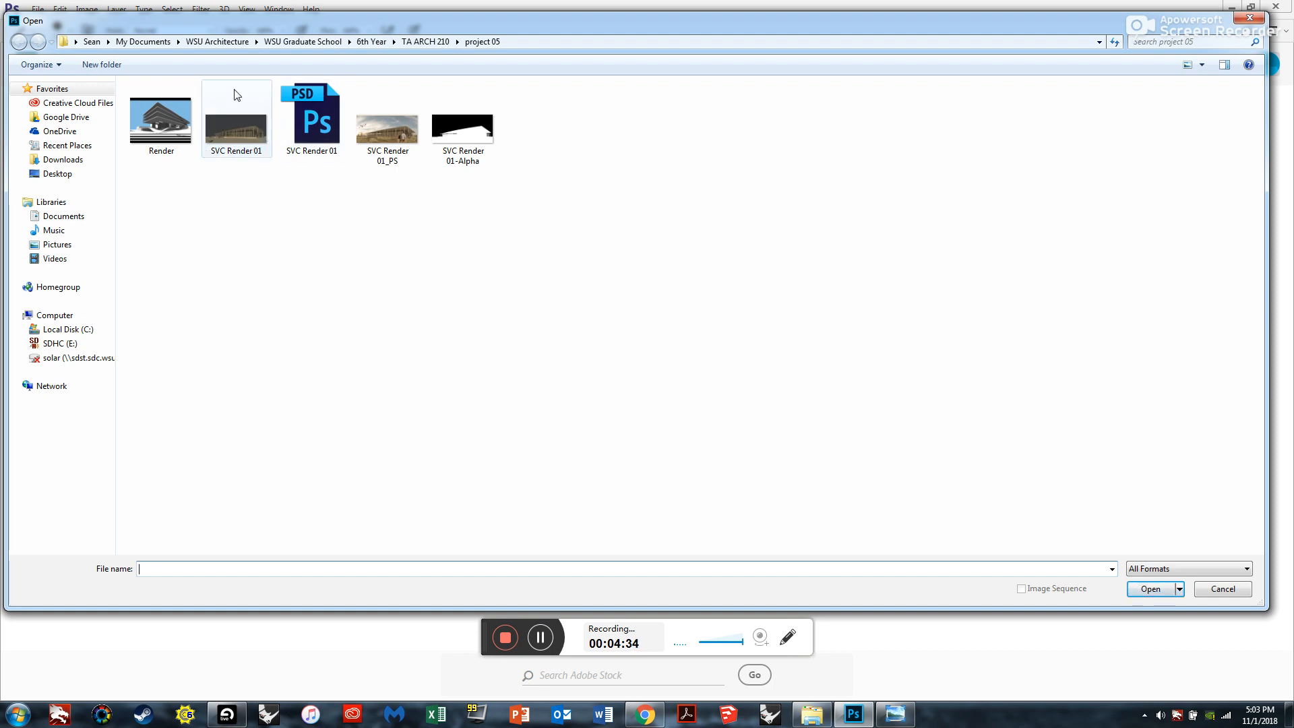
pyautogui.click(236, 128)
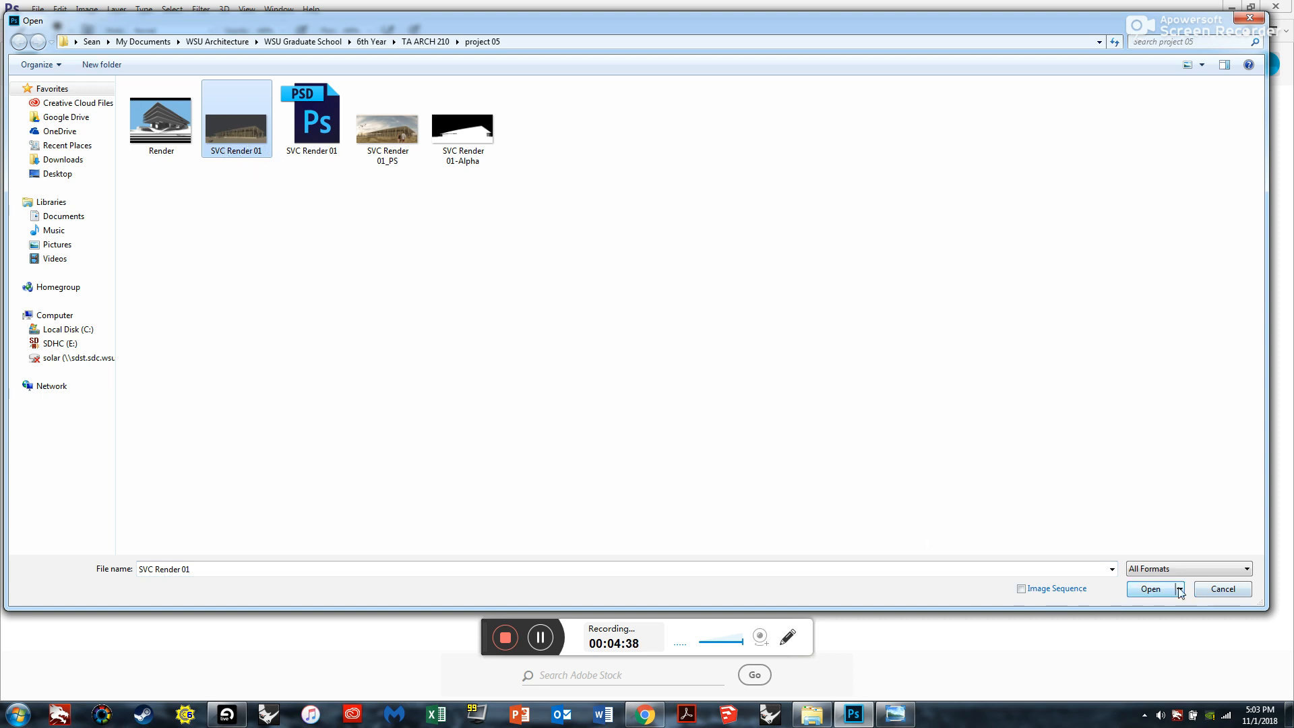
pyautogui.click(1152, 589)
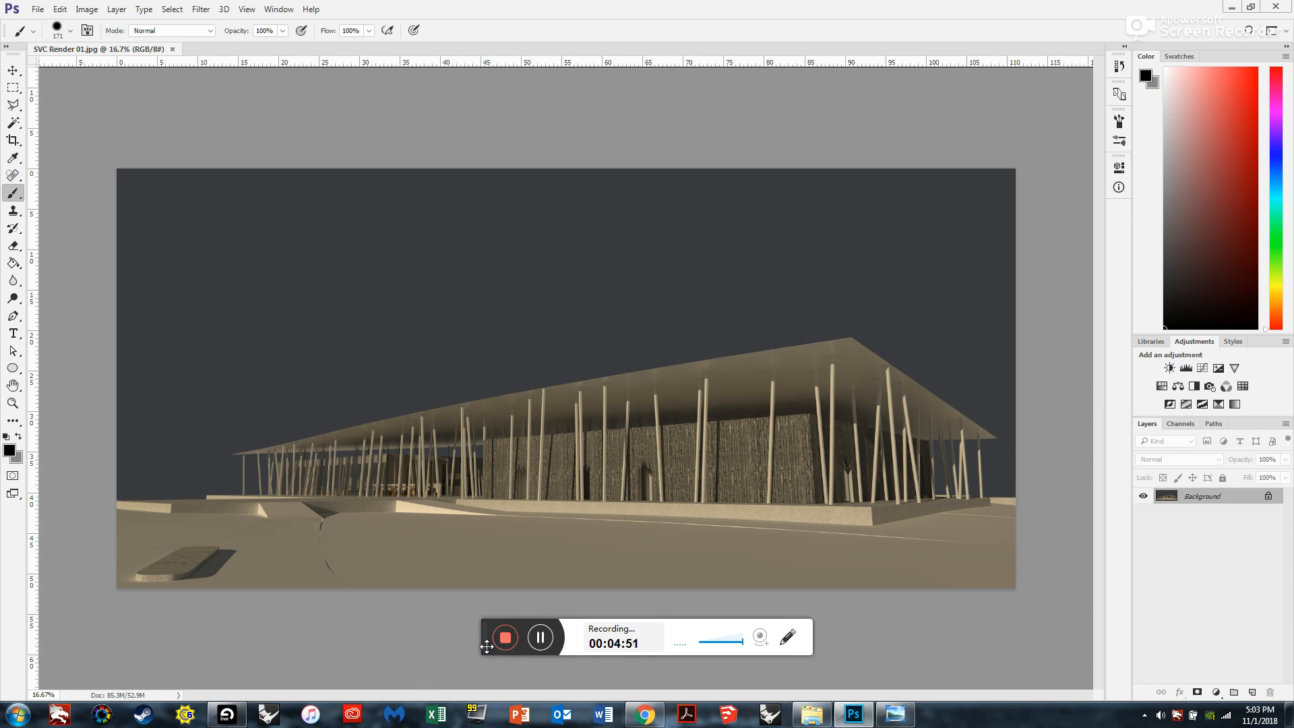
pyautogui.moveTo(485, 646); pyautogui.dragTo(726, 8)
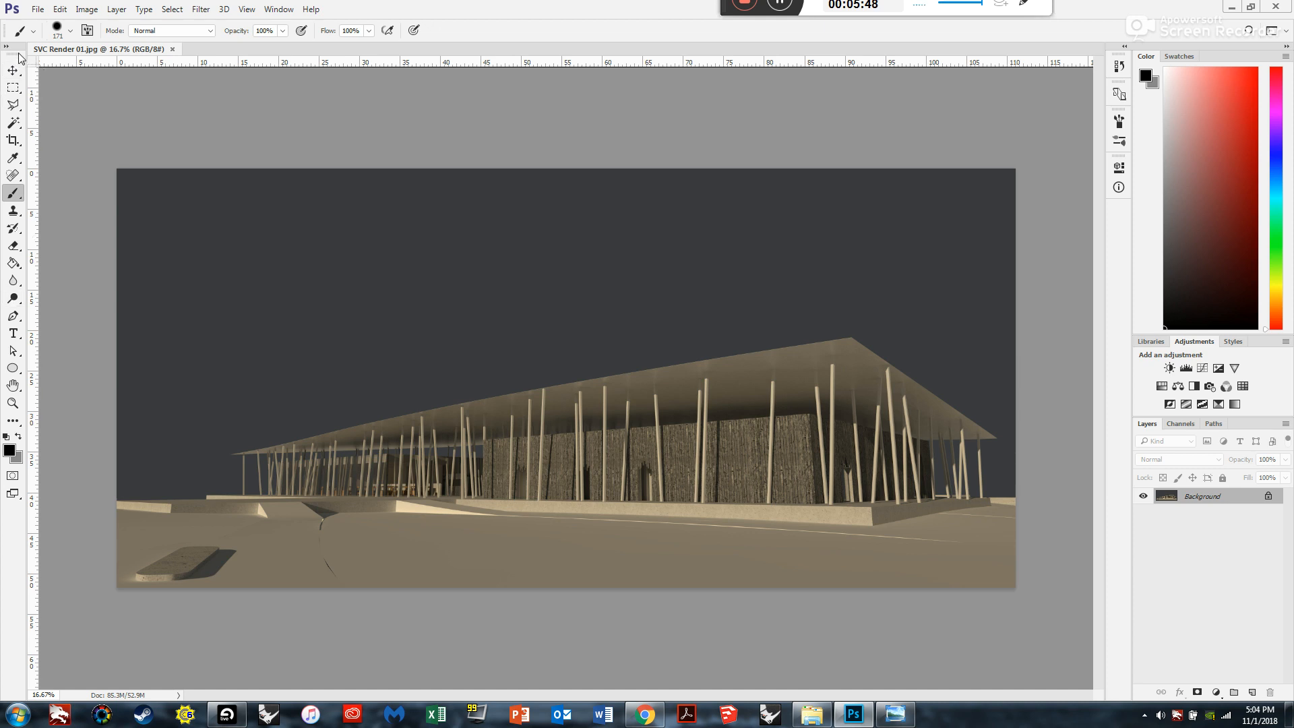
# - Switch from the Polygonal Lasso to the freehand Lasso tool and back to the Polygonal Lasso
pyautogui.click(18, 108)
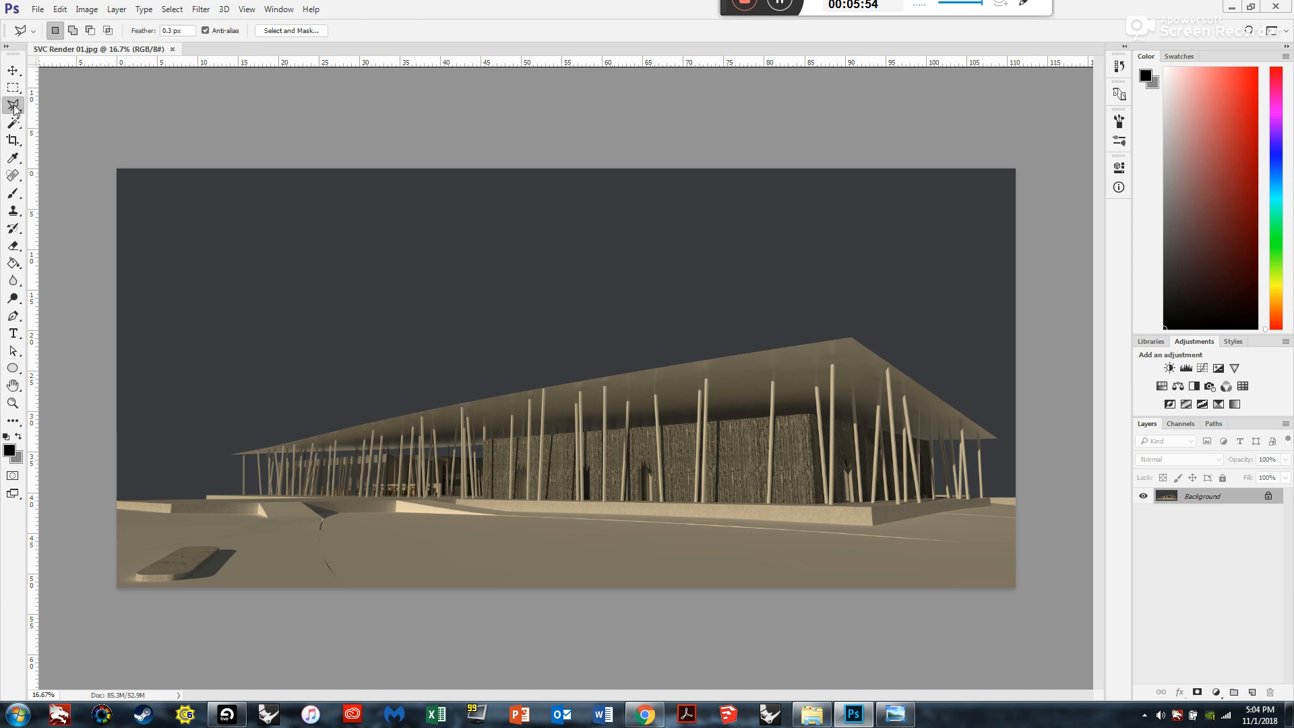
pyautogui.click(14, 108)
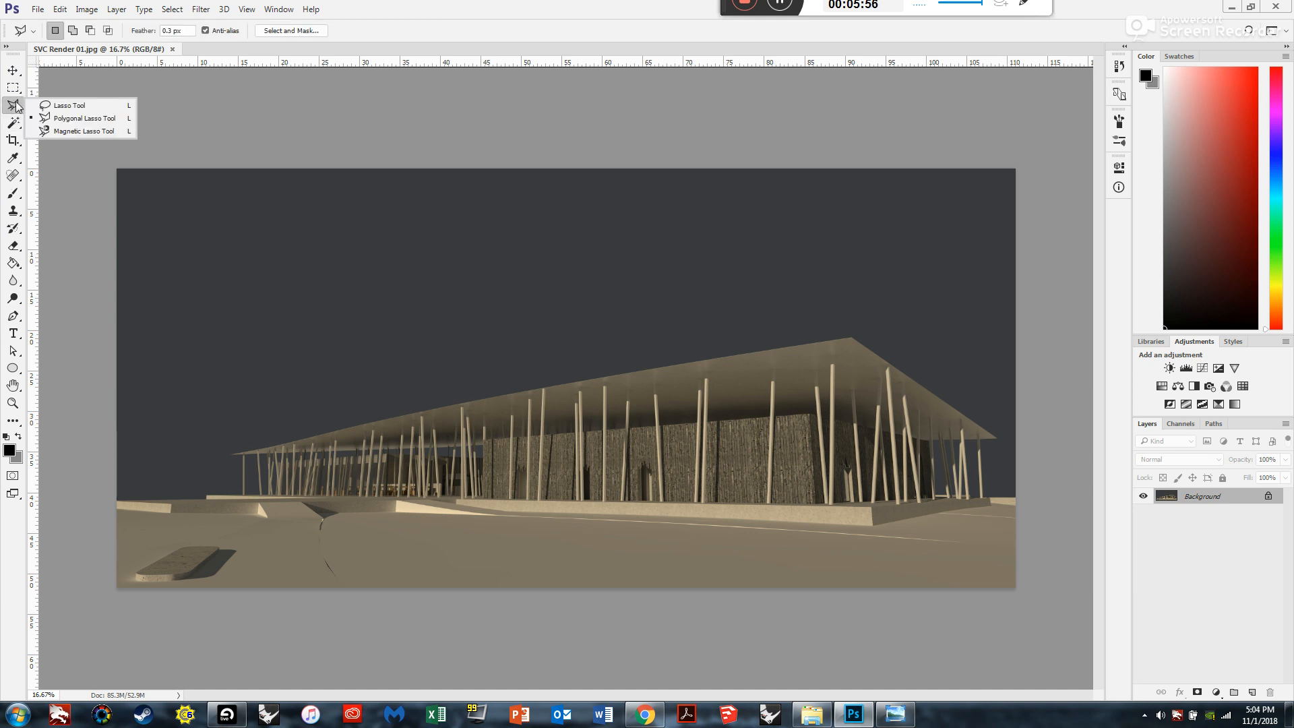
pyautogui.click(45, 106)
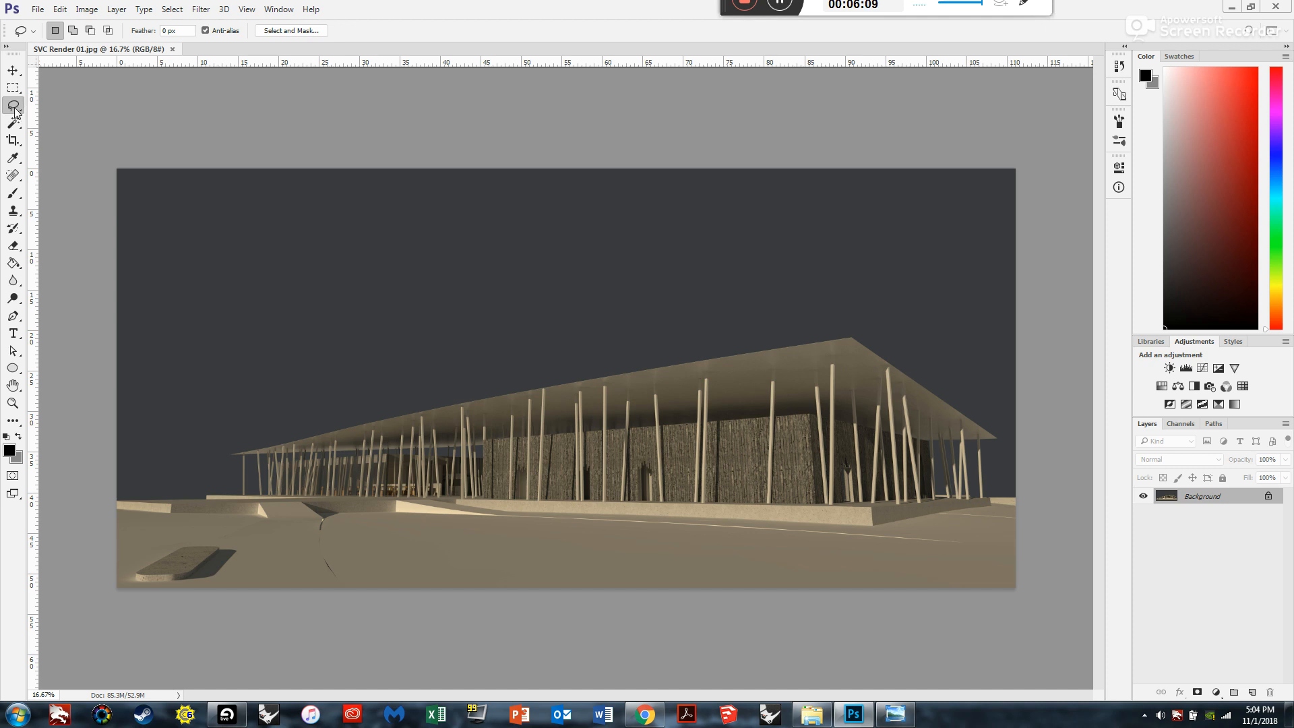
pyautogui.rightClick(13, 107)
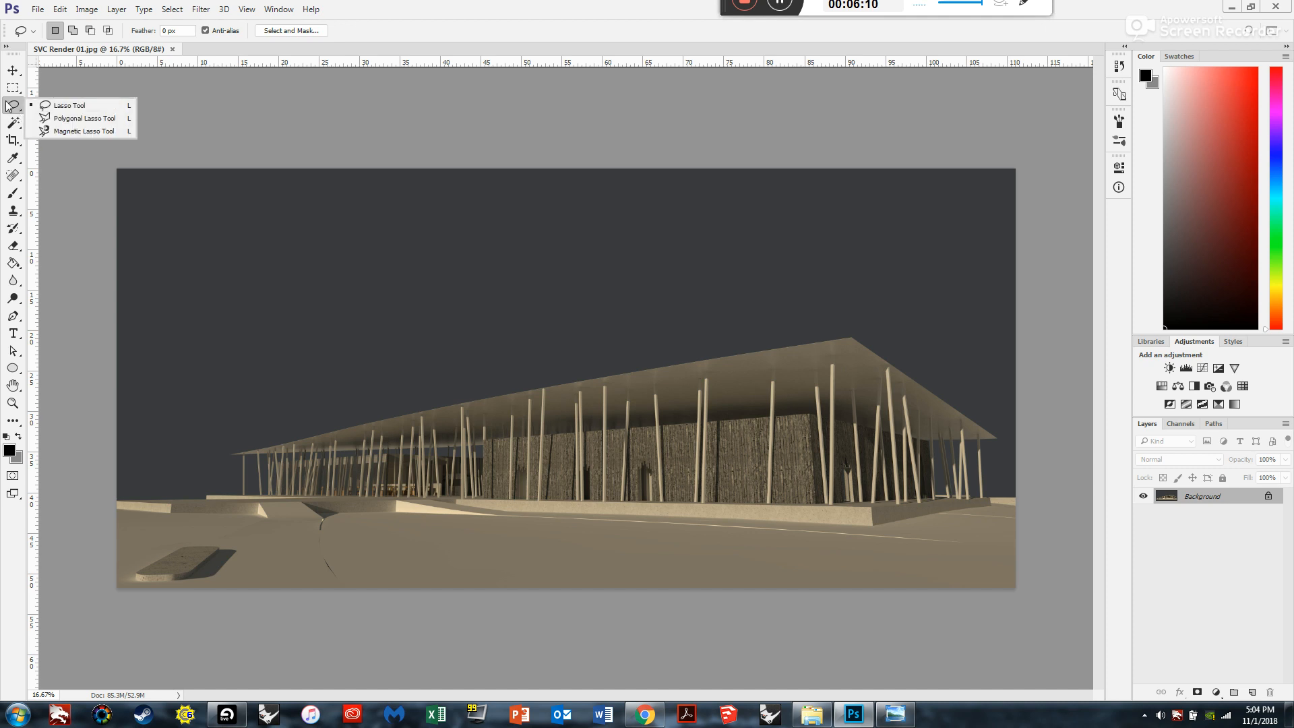
pyautogui.click(83, 119)
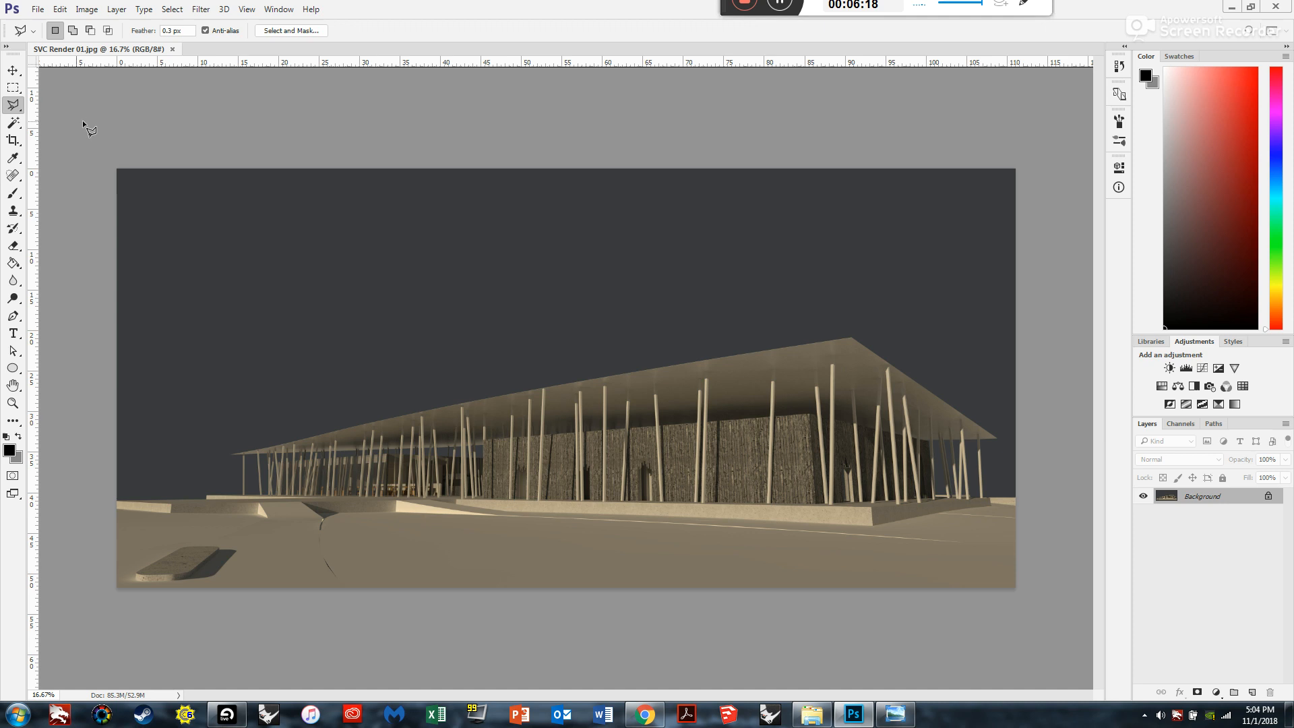
pyautogui.rightClick(21, 104)
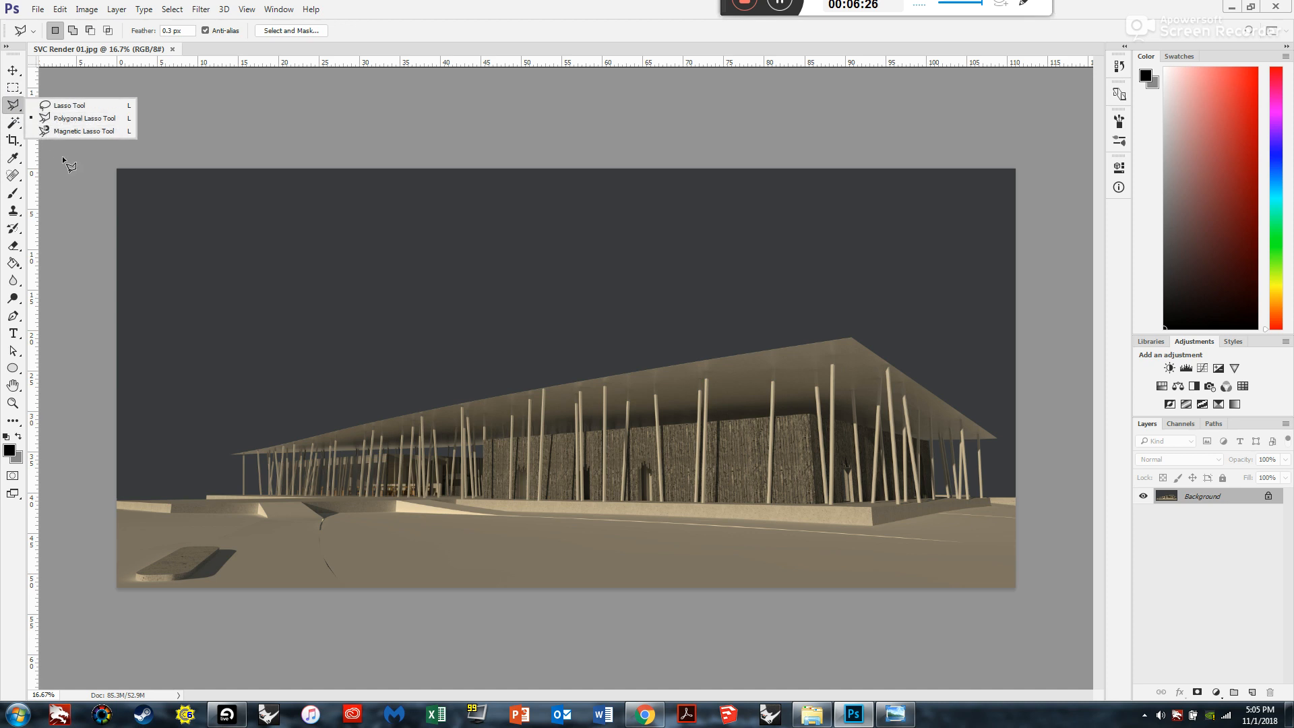
pyautogui.click(75, 120)
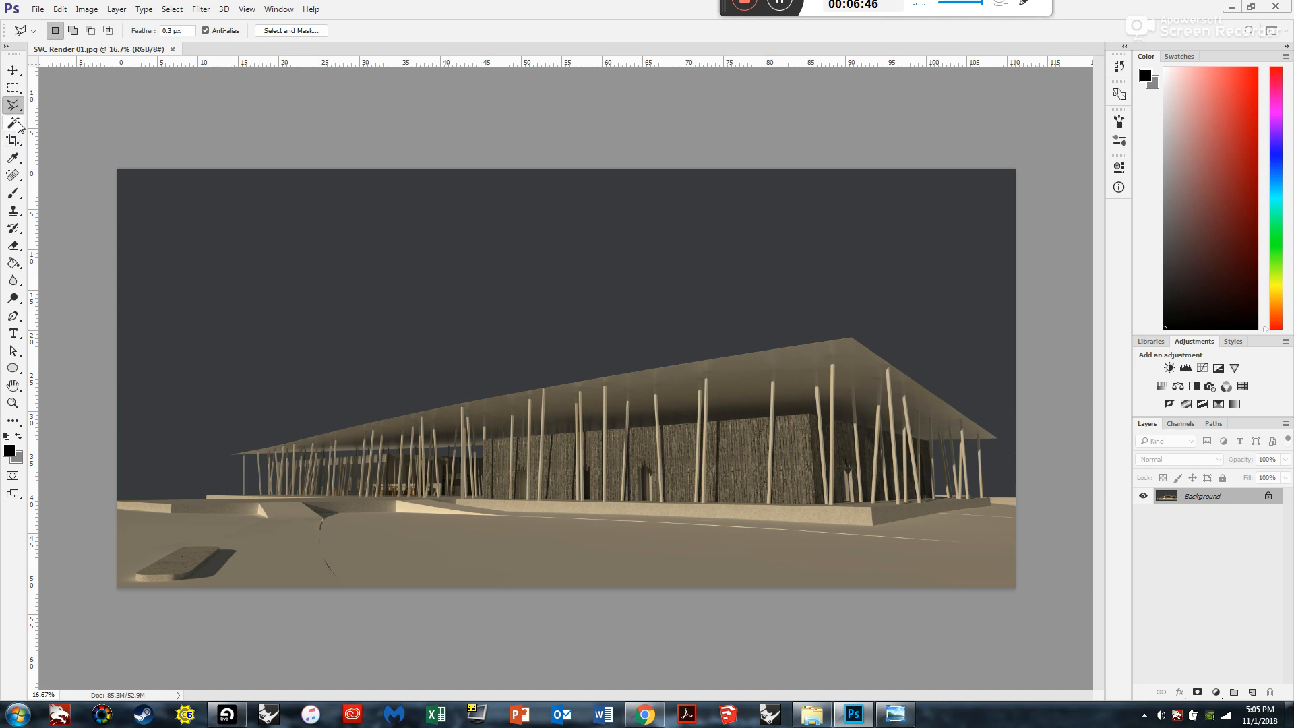
# - Activate the Brush tool, try its size, hardness and tip presets, and choose a soft round brush at 354 px
pyautogui.click(13, 194)
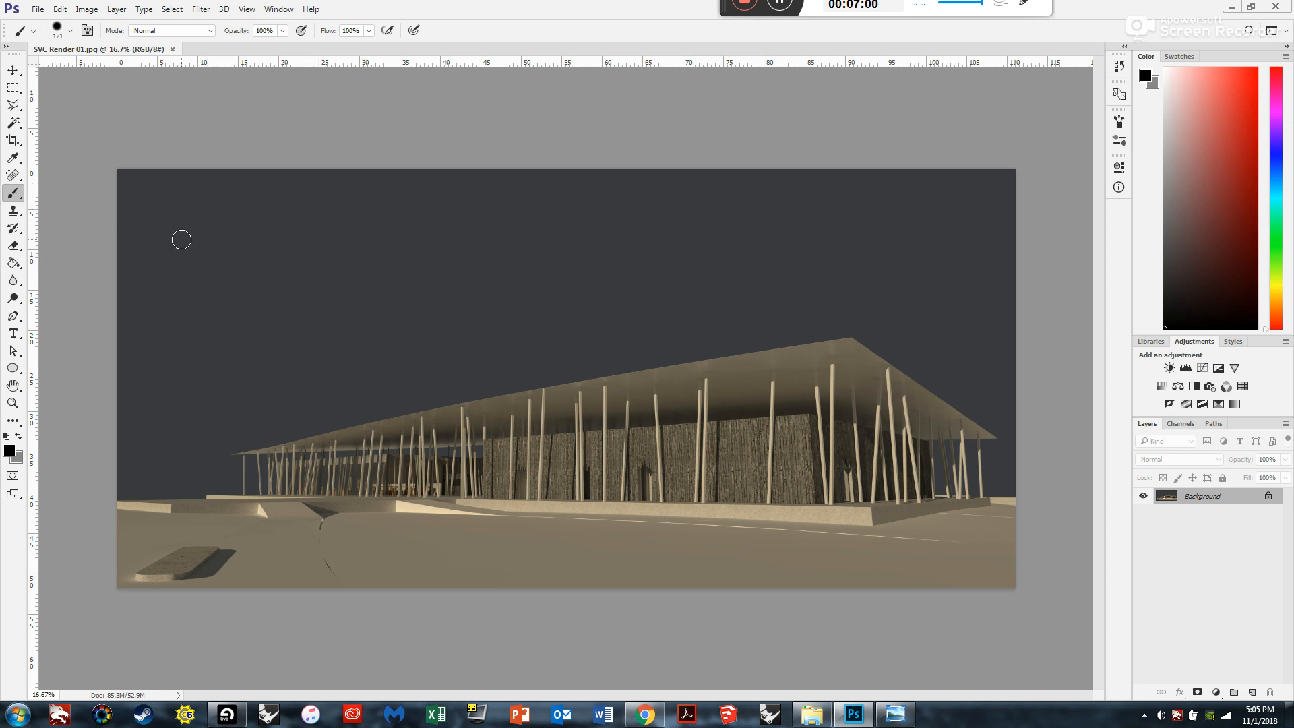
pyautogui.rightClick(308, 254)
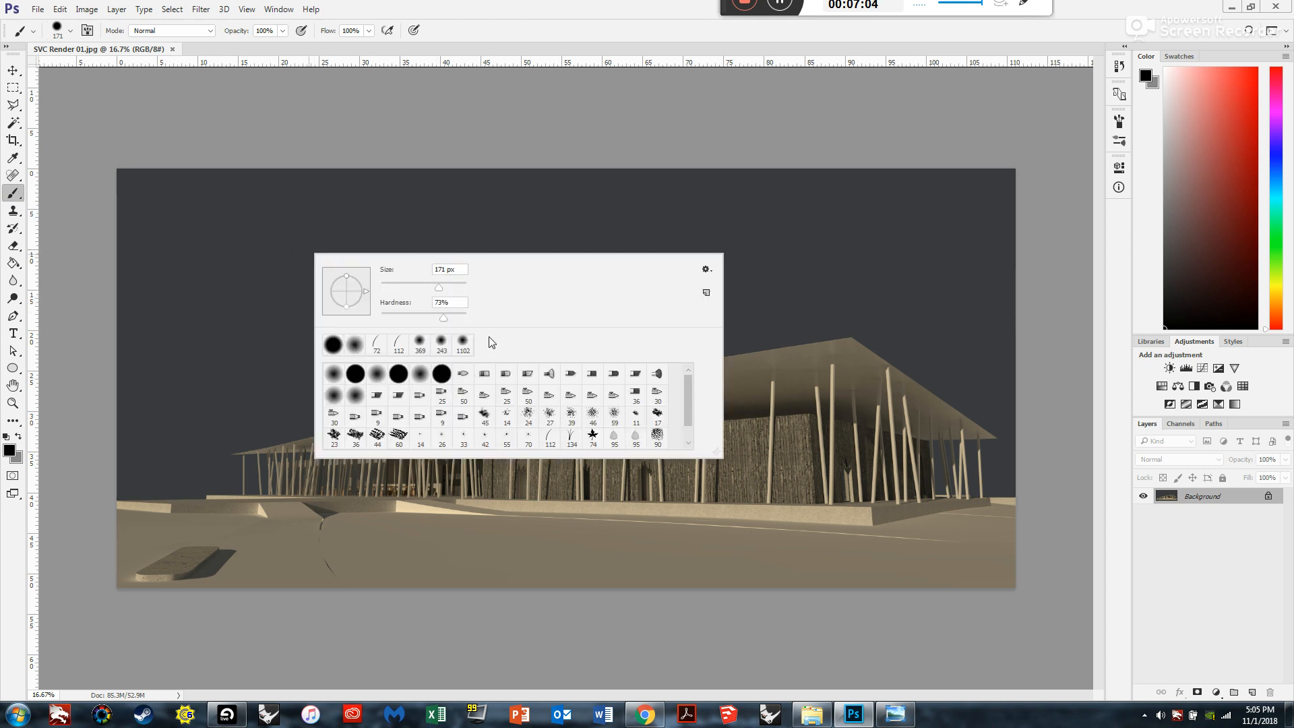
pyautogui.moveTo(685, 399)
pyautogui.mouseDown()
pyautogui.moveTo(698, 414)
pyautogui.moveTo(699, 399)
pyautogui.moveTo(694, 435)
pyautogui.mouseUp()
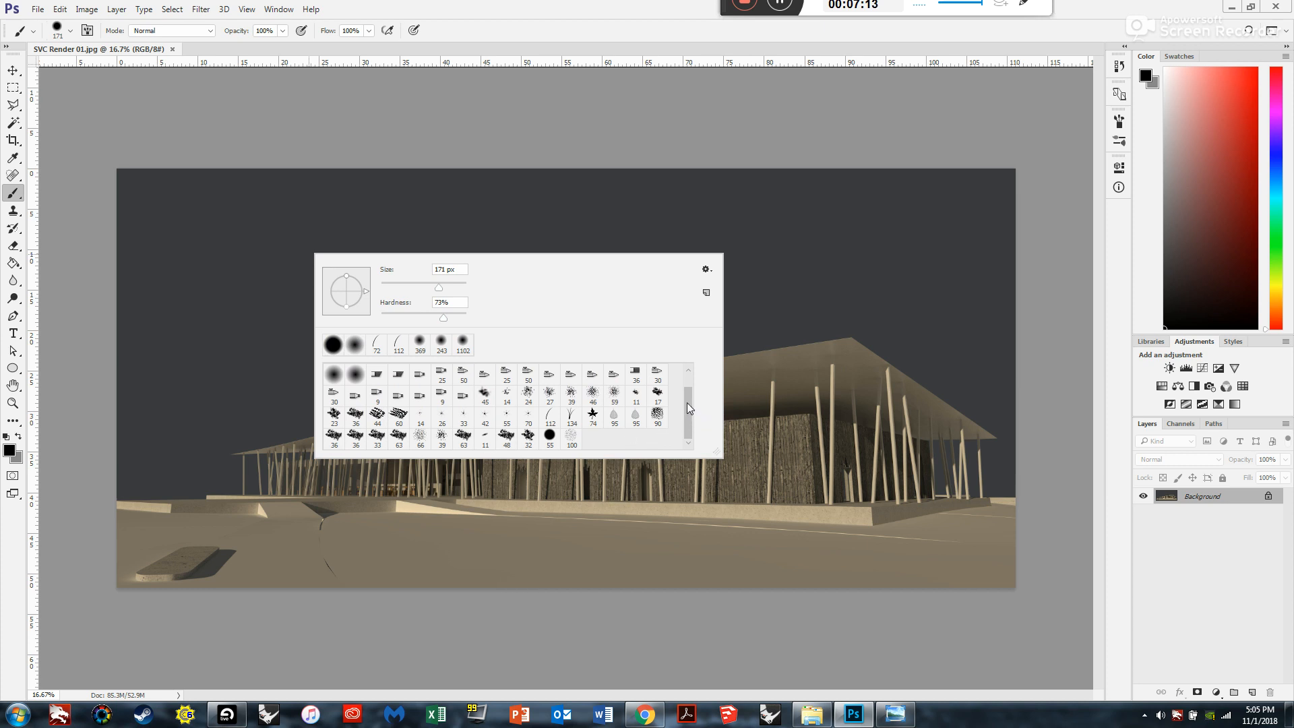
pyautogui.moveTo(687, 403)
pyautogui.mouseDown()
pyautogui.moveTo(687, 384)
pyautogui.moveTo(702, 424)
pyautogui.moveTo(703, 395)
pyautogui.mouseUp()
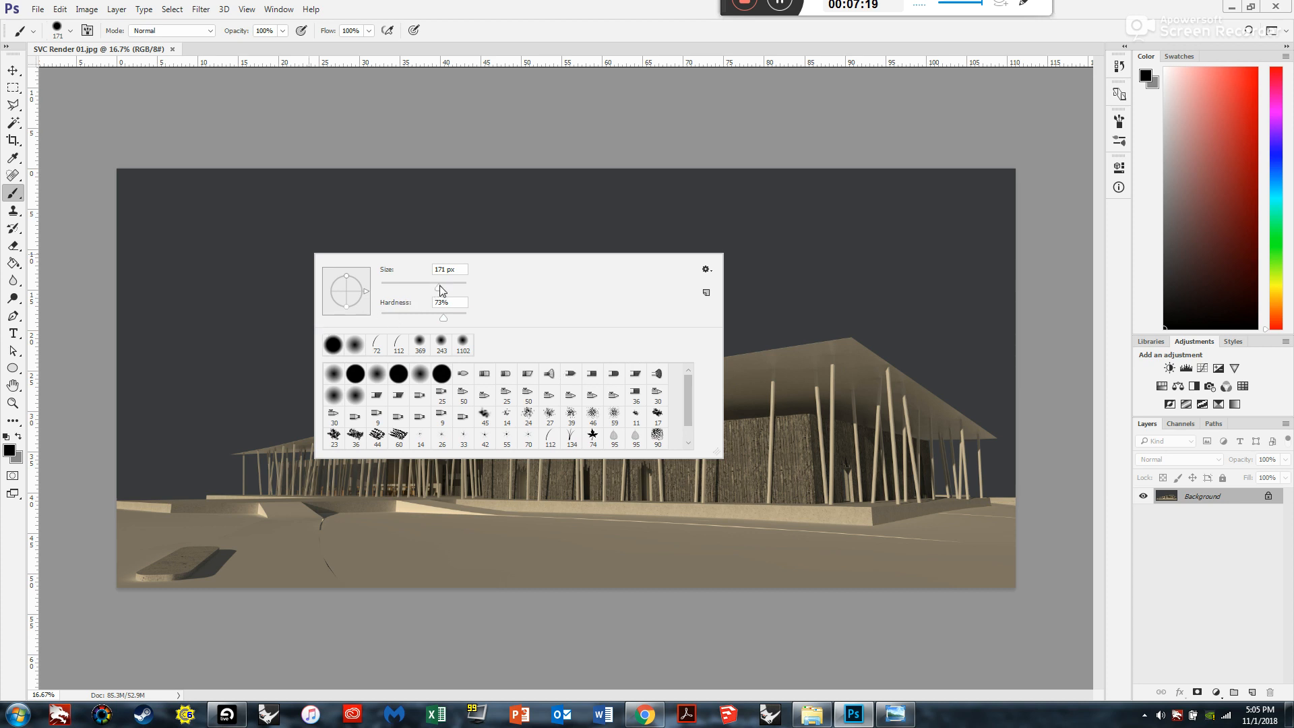
pyautogui.moveTo(442, 290)
pyautogui.mouseDown()
pyautogui.moveTo(420, 290)
pyautogui.moveTo(457, 287)
pyautogui.mouseUp()
pyautogui.moveTo(456, 288); pyautogui.dragTo(417, 292)
pyautogui.moveTo(416, 287); pyautogui.dragTo(432, 288)
pyautogui.moveTo(449, 321); pyautogui.dragTo(486, 322)
pyautogui.click(441, 376)
pyautogui.click(421, 372)
# - Activate the Clone Stamp tool from the stamp tool variants
pyautogui.click(14, 211)
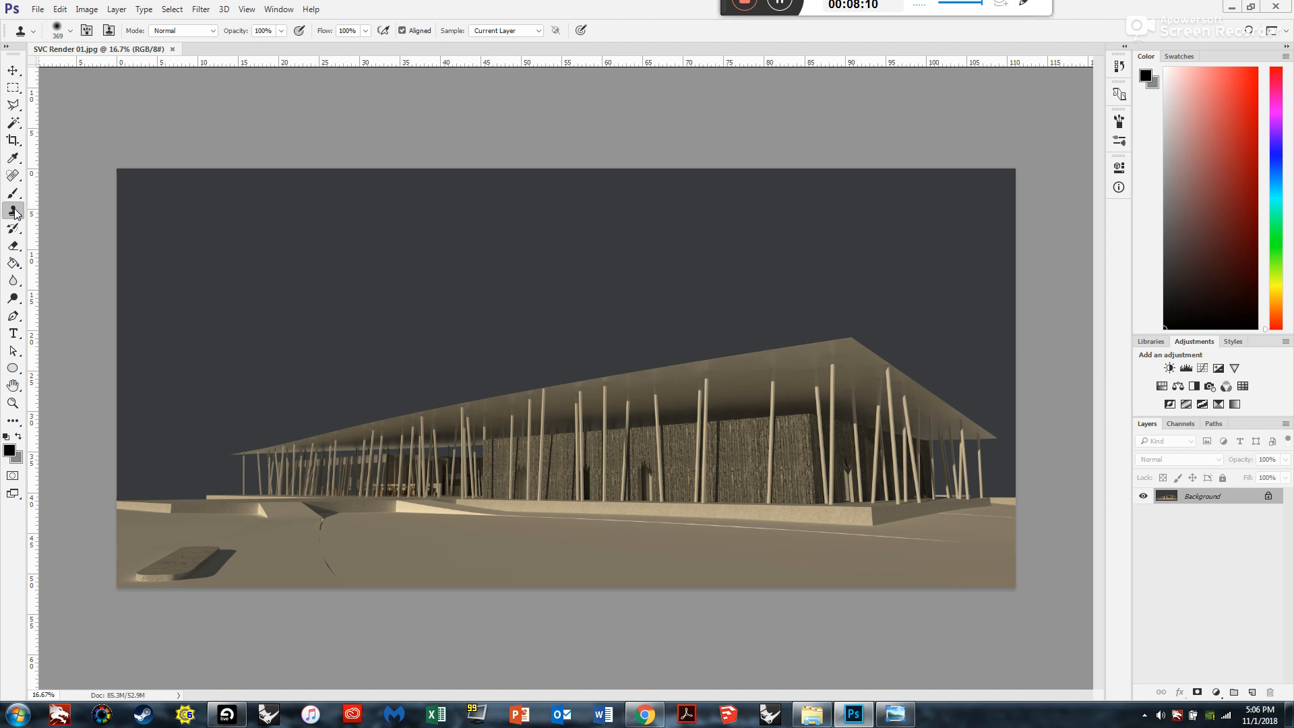
pyautogui.rightClick(15, 211)
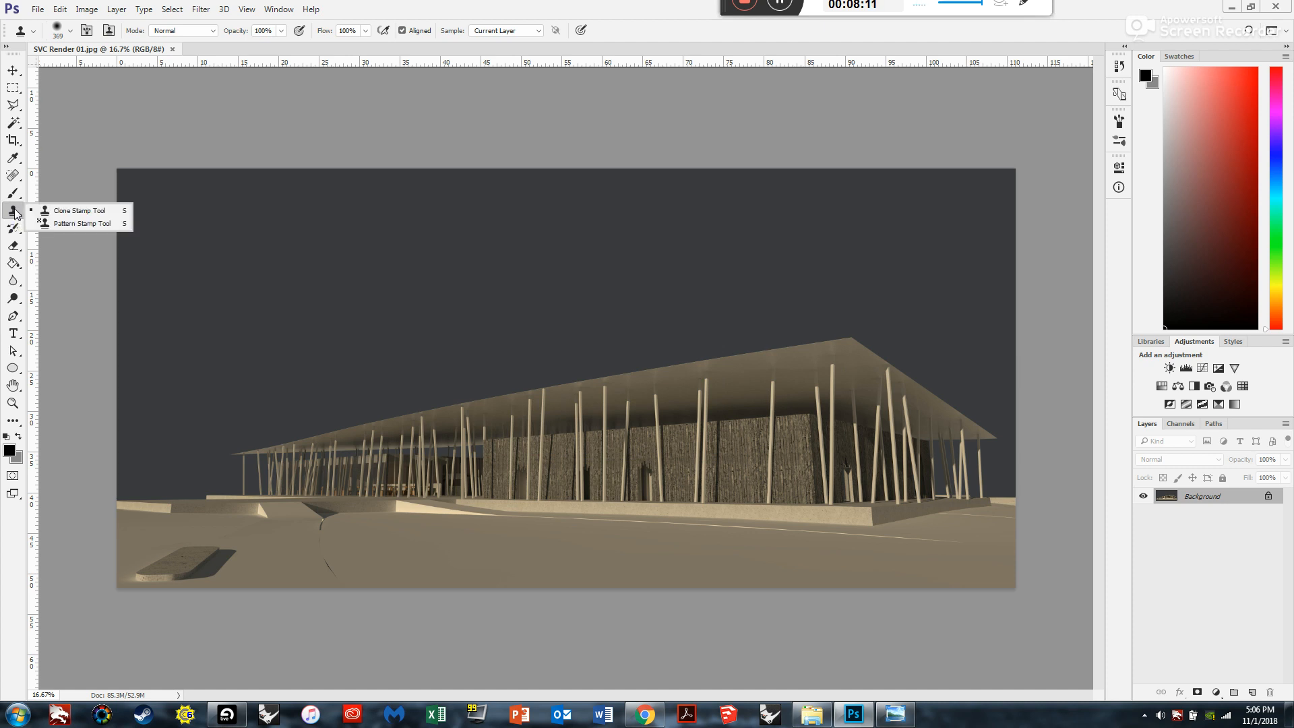
pyautogui.click(61, 211)
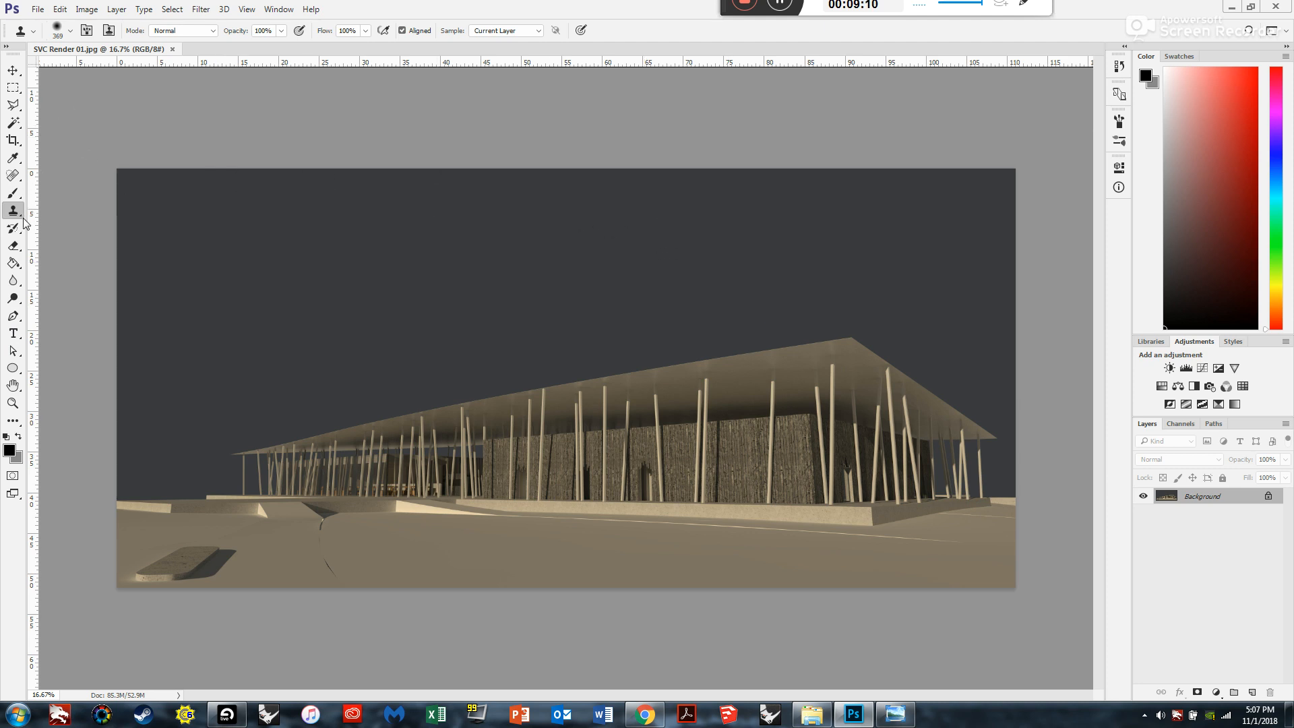
# - Examine how the tool options differ between the Polygonal Lasso, Crop, Brush and Clone Stamp tools
pyautogui.click(16, 106)
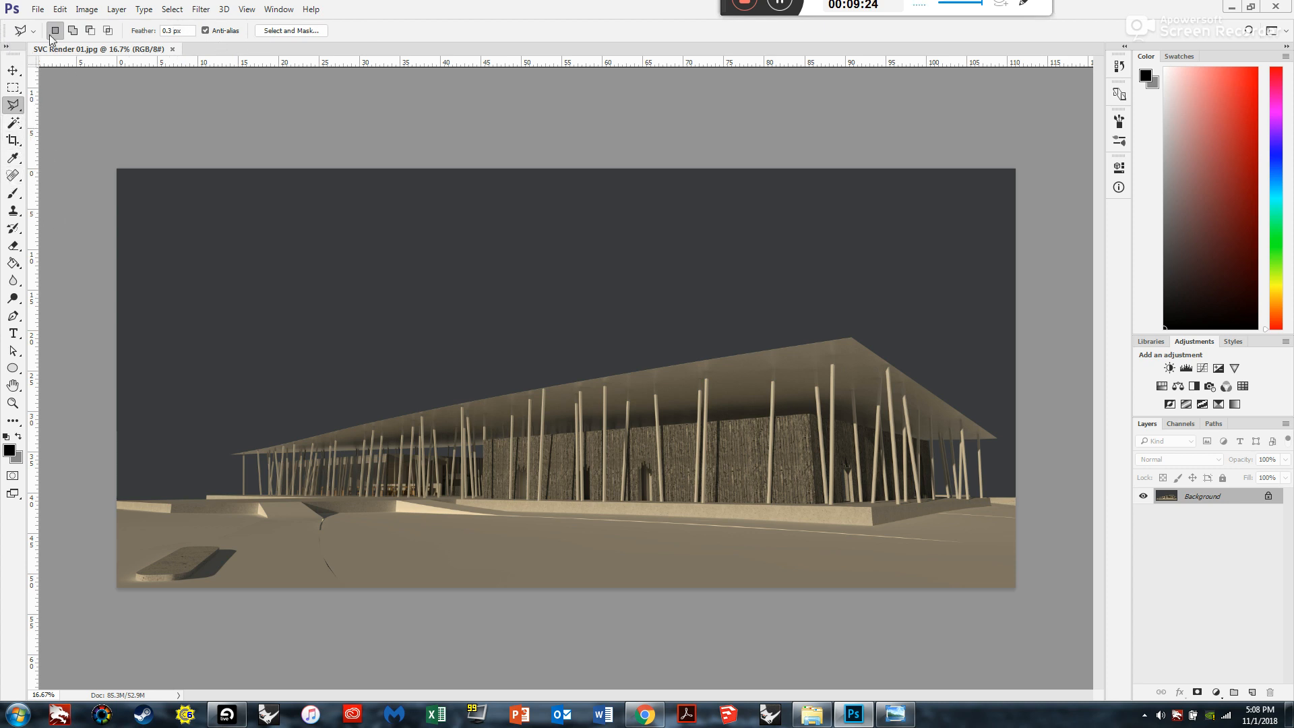
pyautogui.click(12, 139)
pyautogui.click(13, 195)
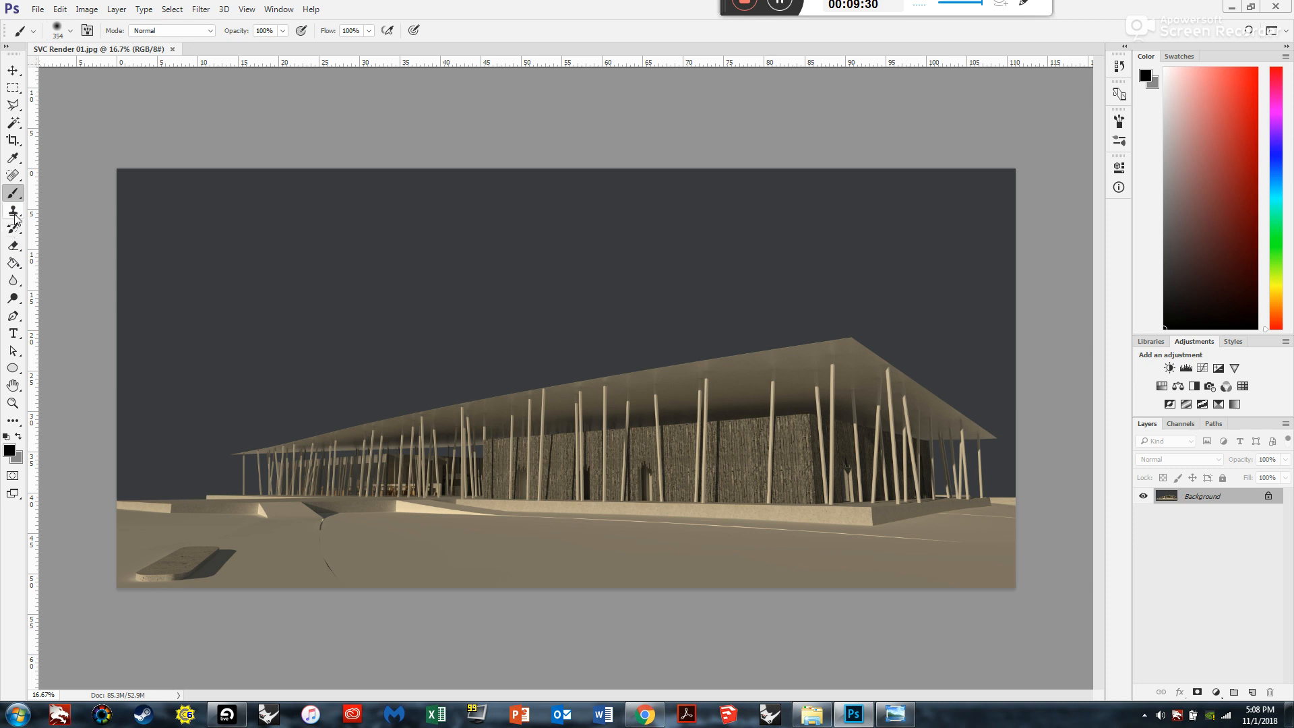
pyautogui.click(15, 213)
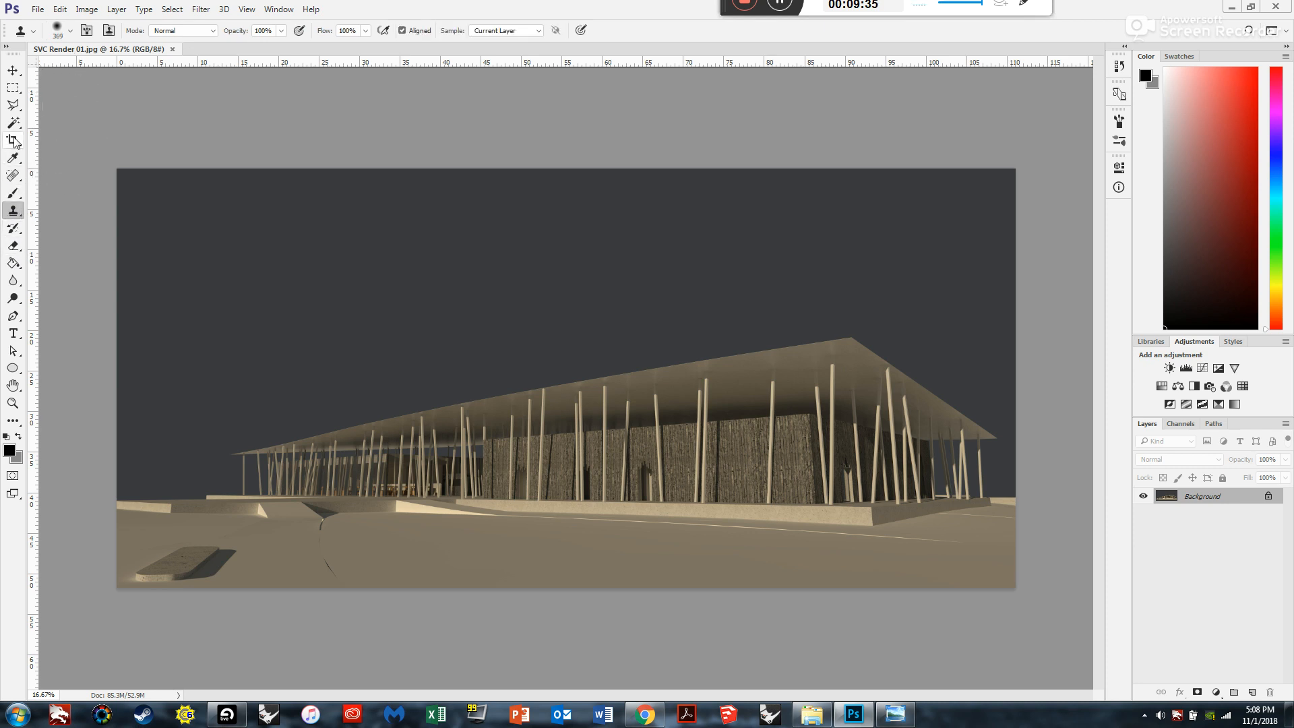
# - Review the blending modes available for the Clone Stamp and keep Normal
pyautogui.click(186, 35)
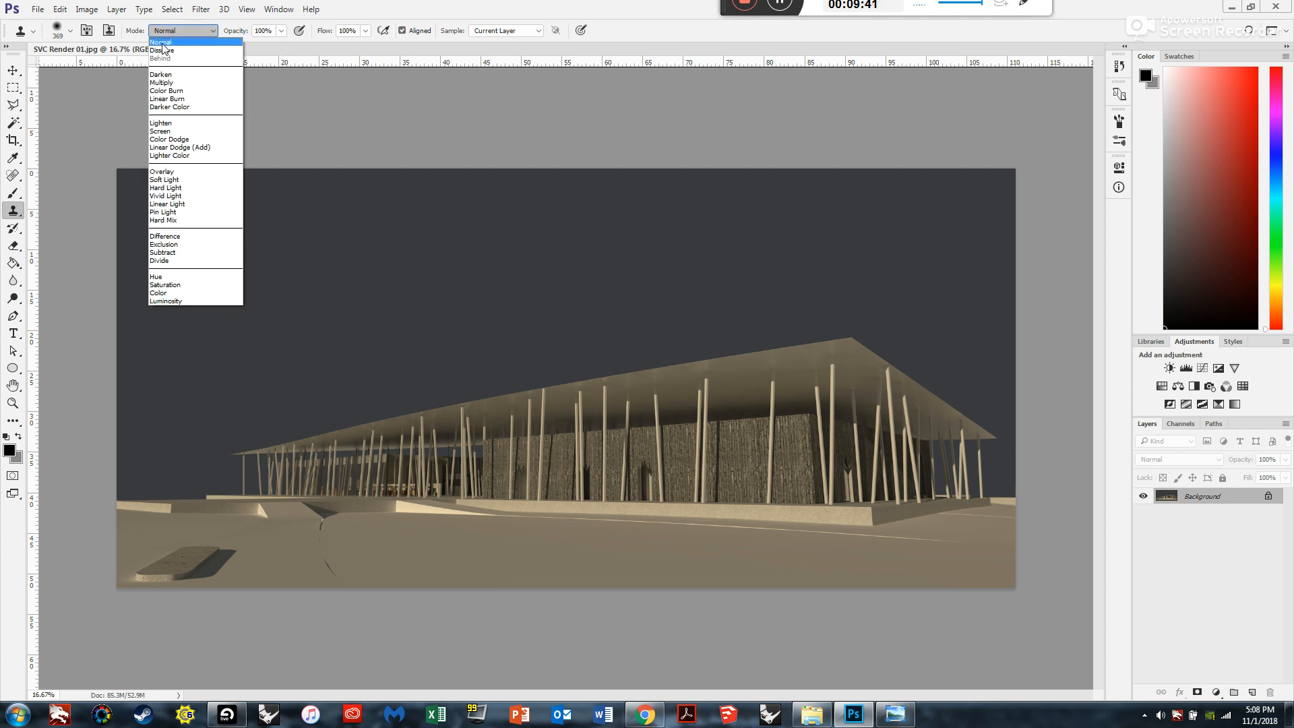
pyautogui.click(167, 43)
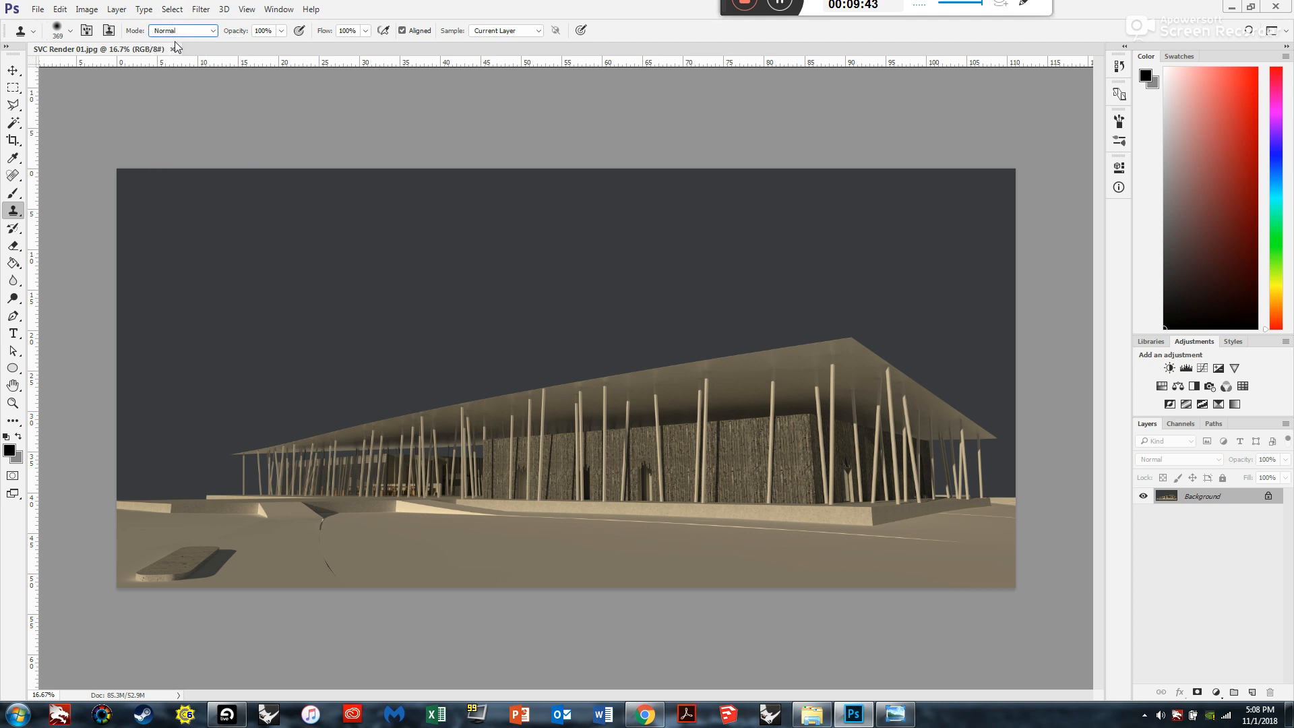
pyautogui.click(211, 34)
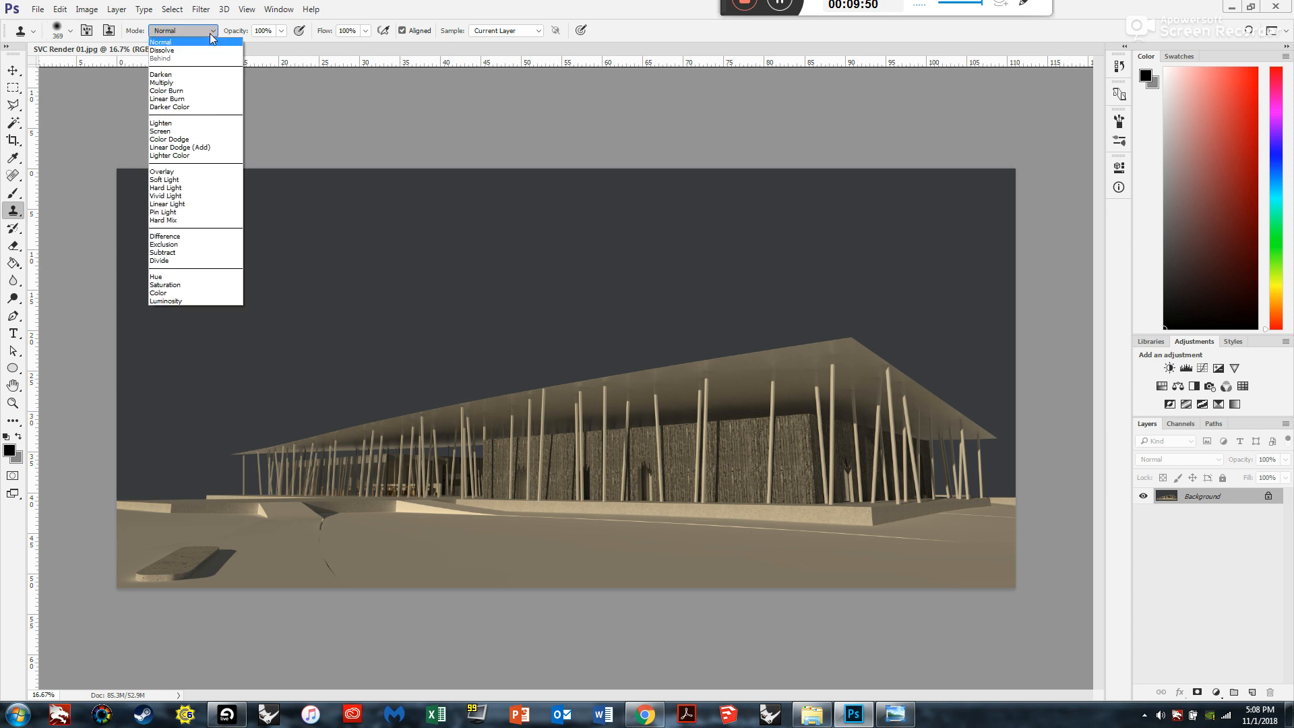
pyautogui.click(200, 42)
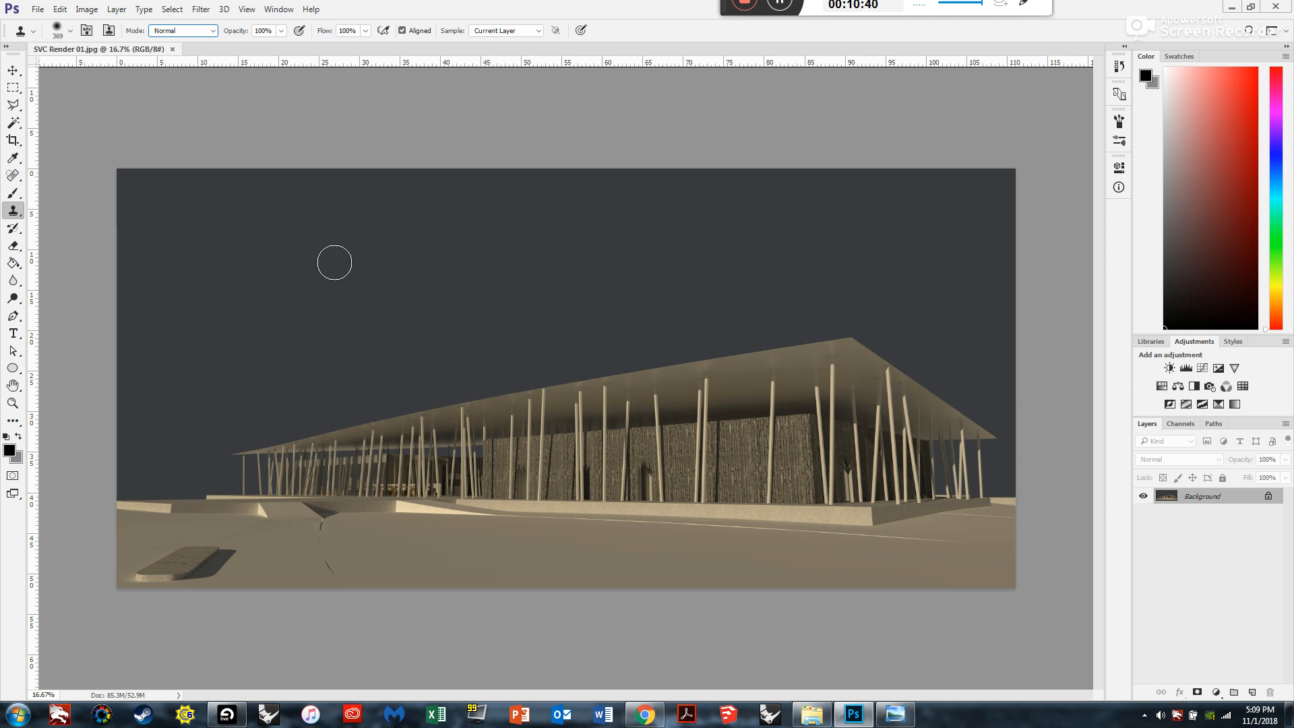
# - Unlock the Background layer, and paint and undo a wavy black trial stroke across the sky with the Brush tool
pyautogui.click(13, 193)
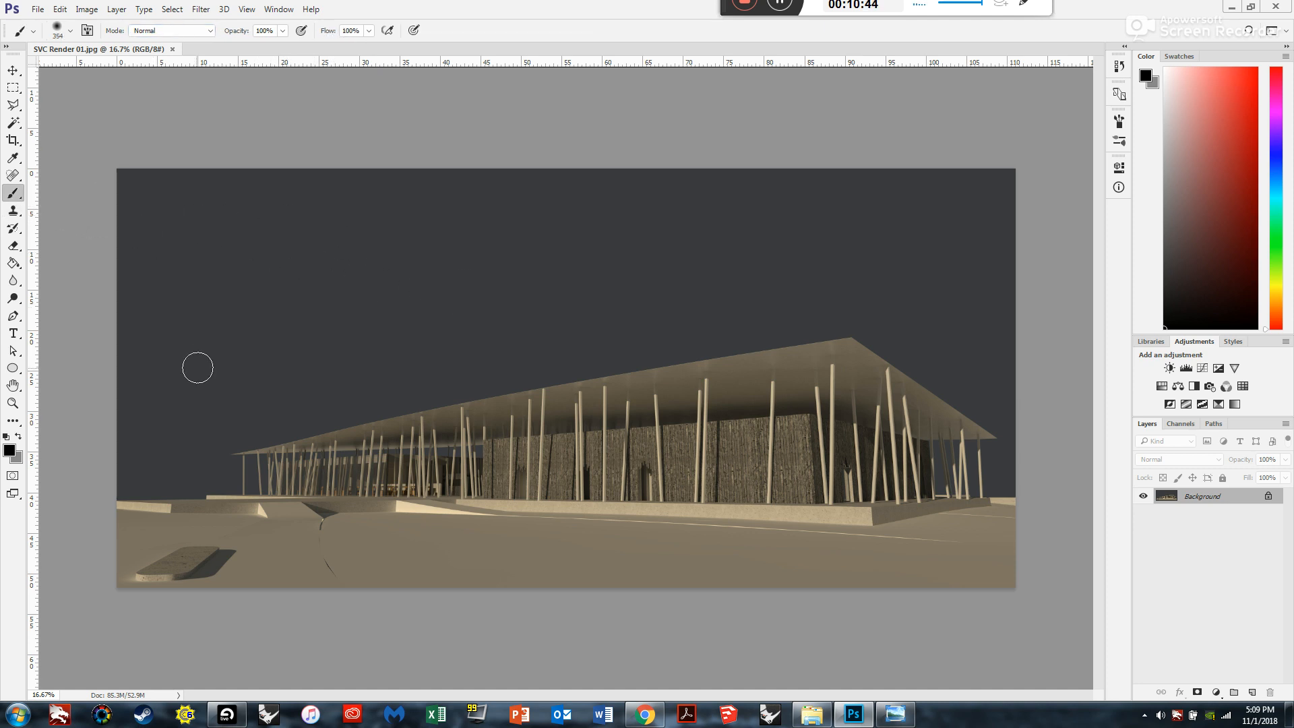
pyautogui.click(1267, 496)
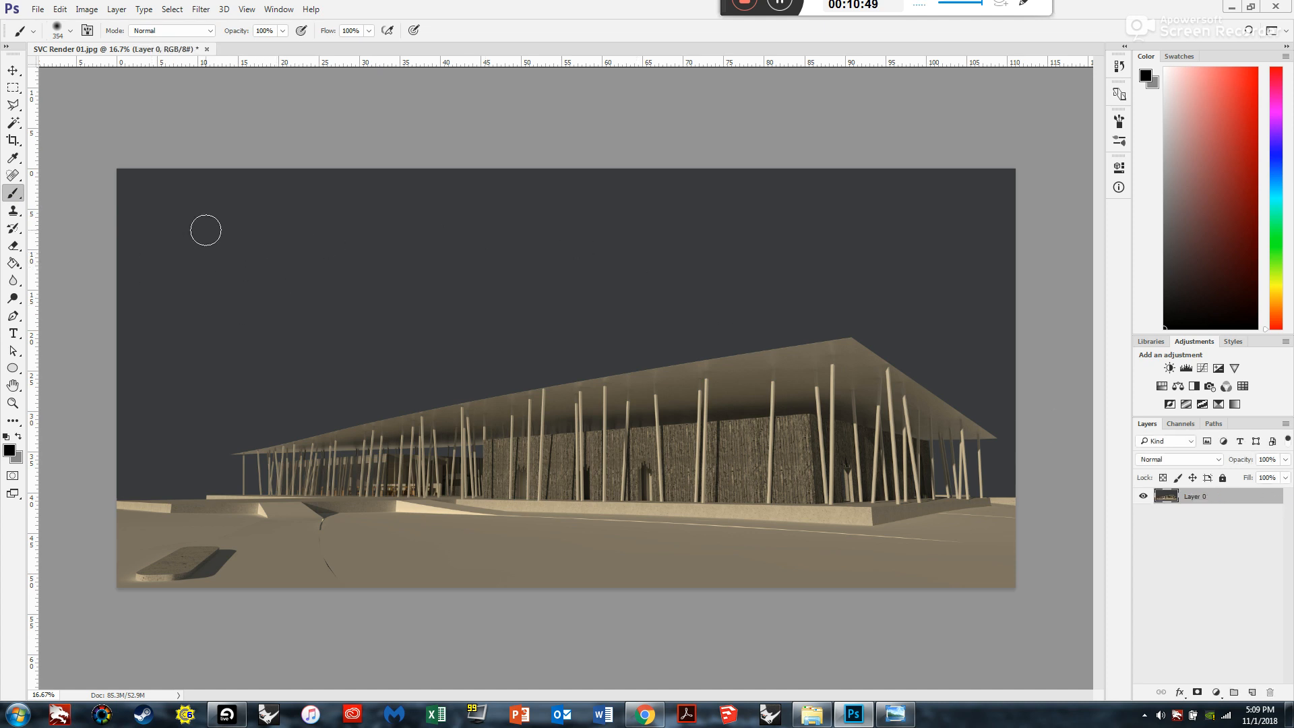
pyautogui.moveTo(217, 235)
pyautogui.mouseDown()
pyautogui.moveTo(483, 358)
pyautogui.moveTo(590, 259)
pyautogui.mouseUp()
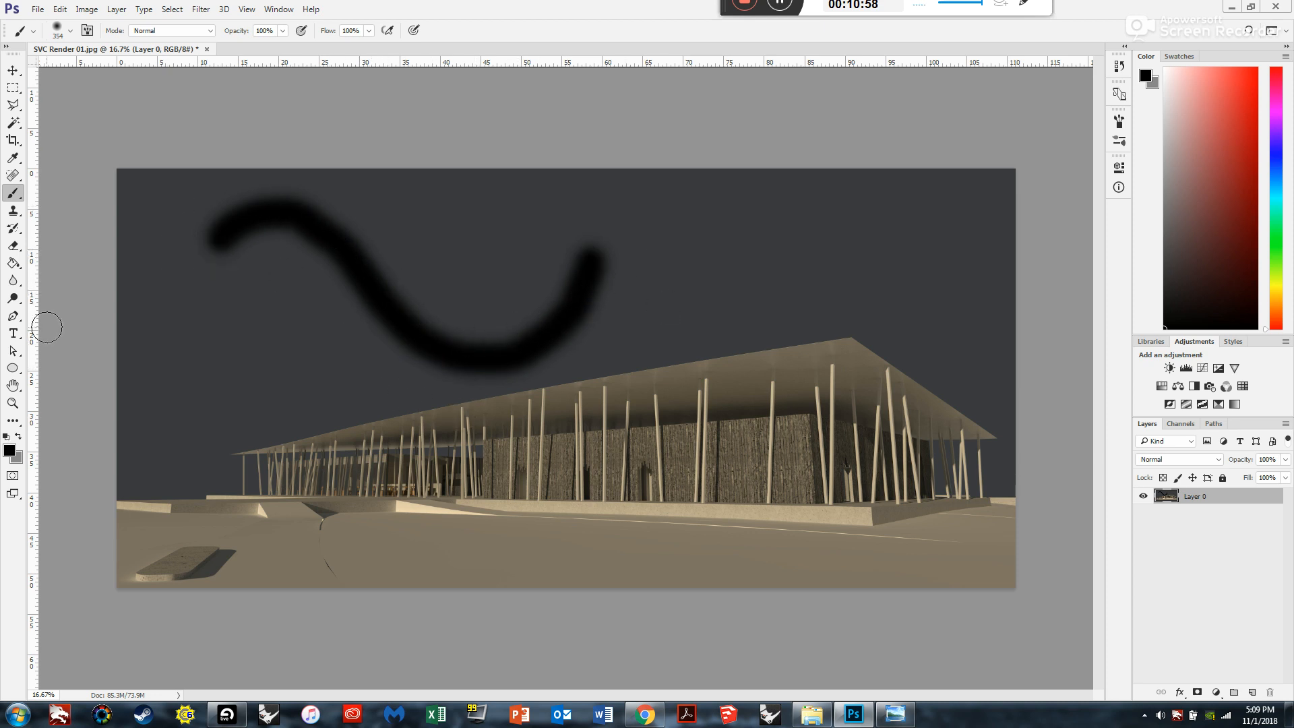
pyautogui.hotkey('ctrl', 'z')
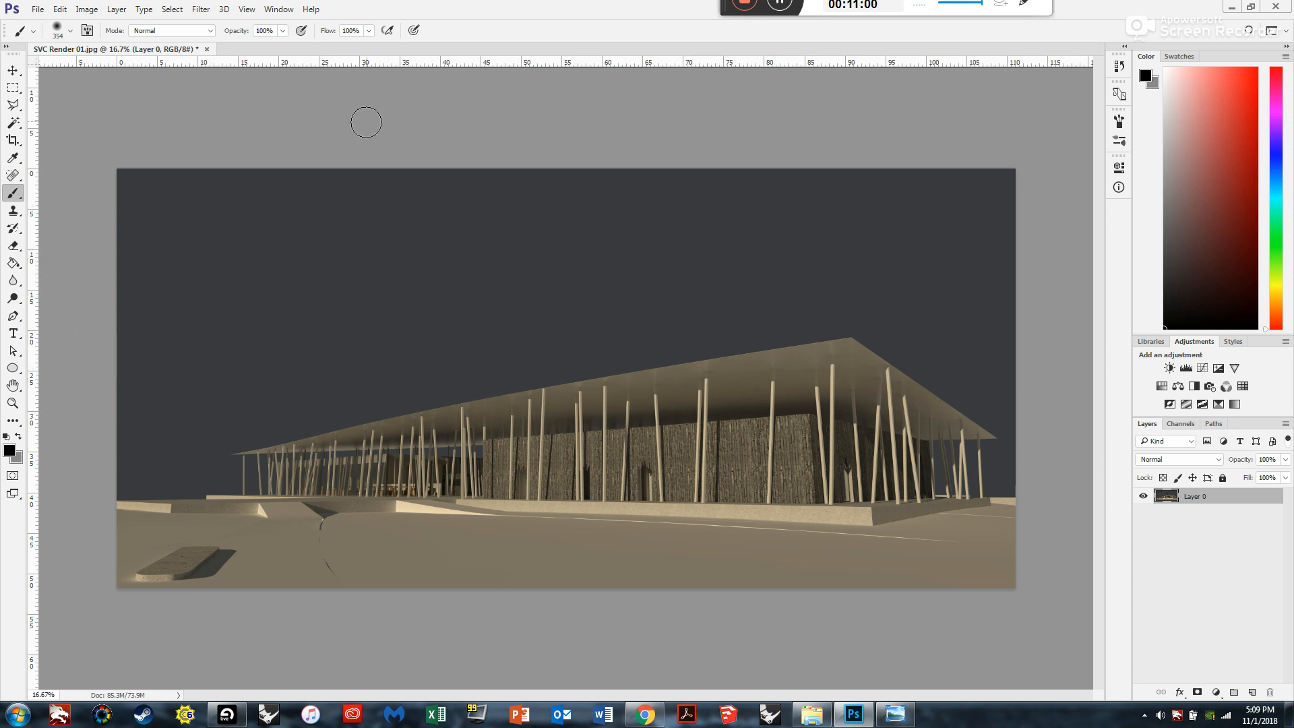
# - Set the brush flow to 11% and paint a wavy black stroke across the sky above the roof
pyautogui.click(367, 34)
pyautogui.moveTo(365, 44); pyautogui.dragTo(314, 46)
pyautogui.moveTo(208, 263)
pyautogui.mouseDown()
pyautogui.moveTo(260, 212)
pyautogui.moveTo(337, 225)
pyautogui.moveTo(396, 338)
pyautogui.moveTo(488, 381)
pyautogui.moveTo(569, 317)
pyautogui.moveTo(603, 220)
pyautogui.moveTo(568, 297)
pyautogui.moveTo(476, 373)
pyautogui.moveTo(390, 326)
pyautogui.moveTo(330, 216)
pyautogui.moveTo(208, 240)
pyautogui.moveTo(235, 222)
pyautogui.moveTo(349, 240)
pyautogui.moveTo(413, 367)
pyautogui.moveTo(543, 337)
pyautogui.moveTo(612, 230)
pyautogui.mouseUp()
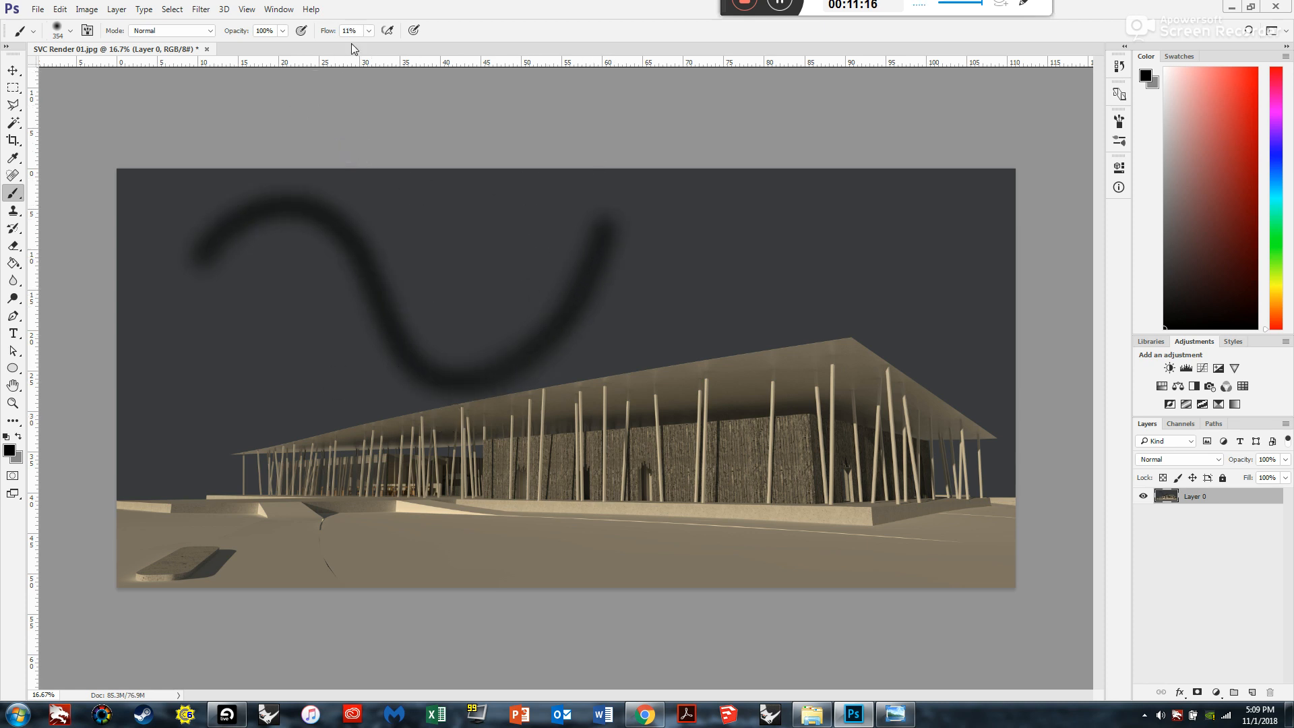
# - Undo the wavy black stroke across the sky and set the brush flow to 100%
pyautogui.hotkey('ctrl', 'z')
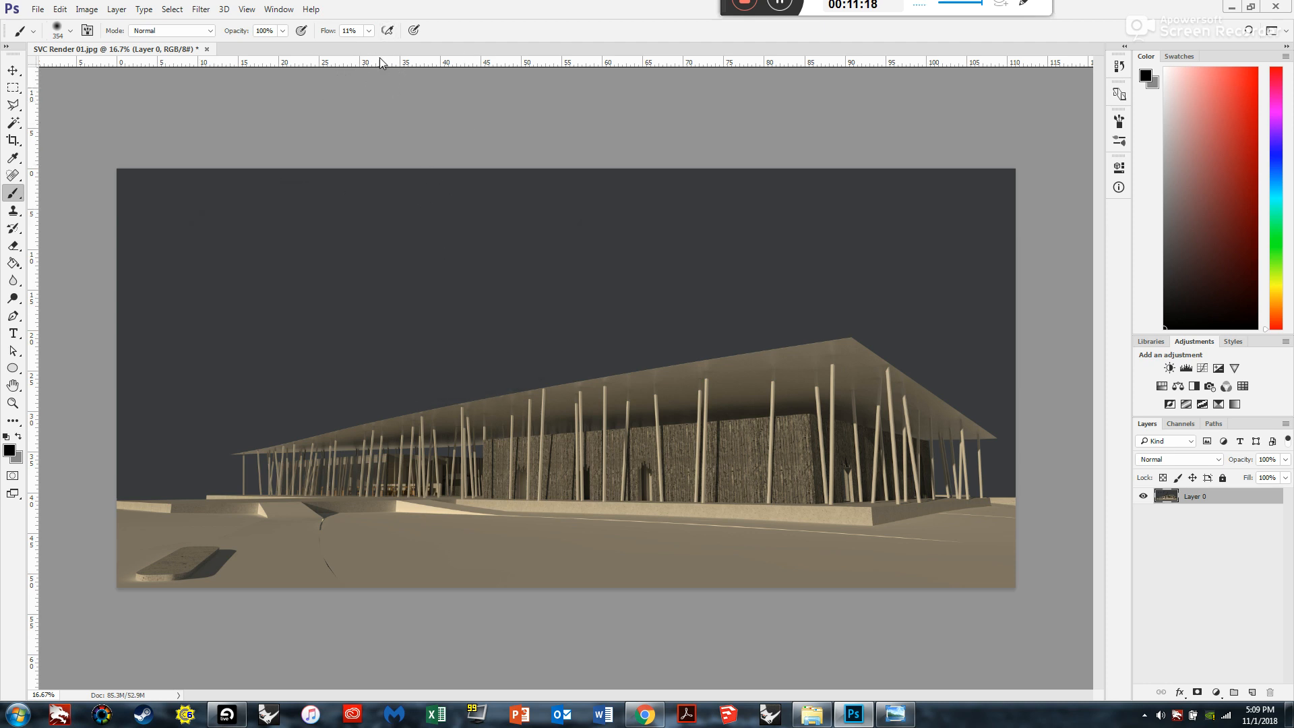
pyautogui.click(369, 31)
pyautogui.click(369, 49)
pyautogui.click(368, 31)
pyautogui.moveTo(369, 46); pyautogui.dragTo(423, 58)
# - Open the finished layered file SVC Render 01.psd from the project 05 folder
pyautogui.click(37, 10)
pyautogui.click(58, 47)
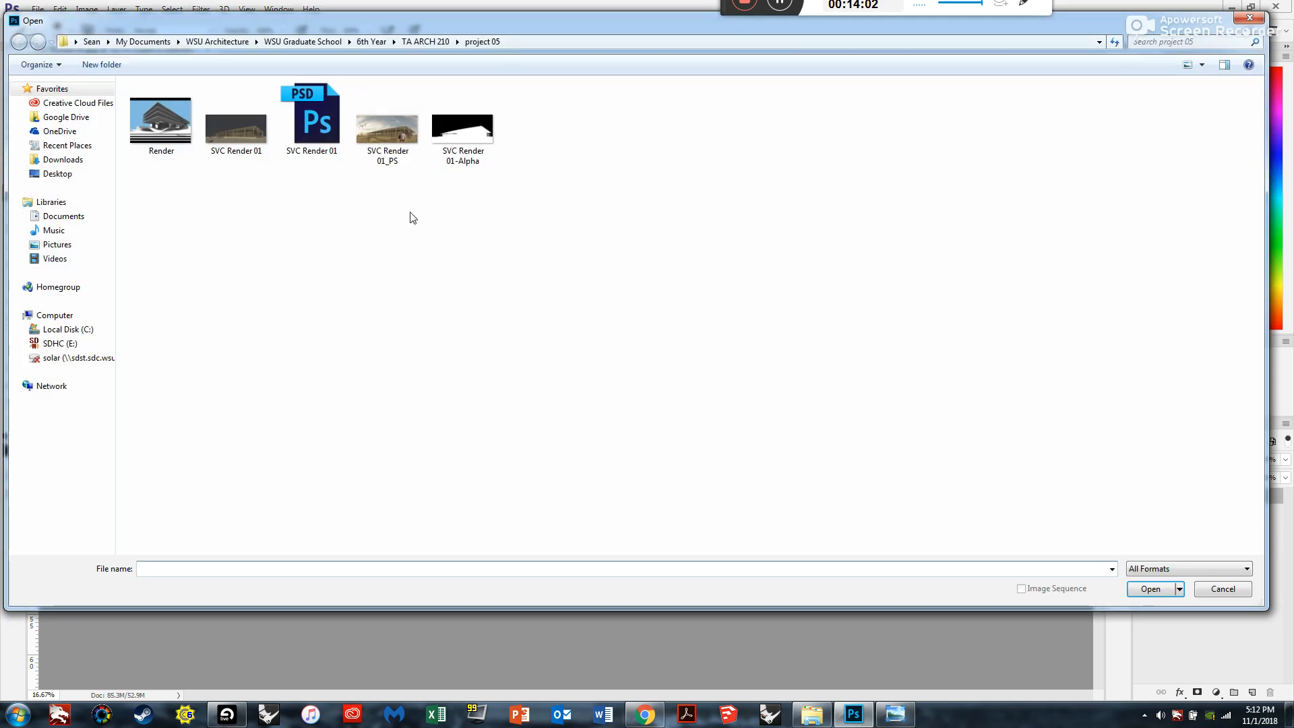
pyautogui.click(313, 119)
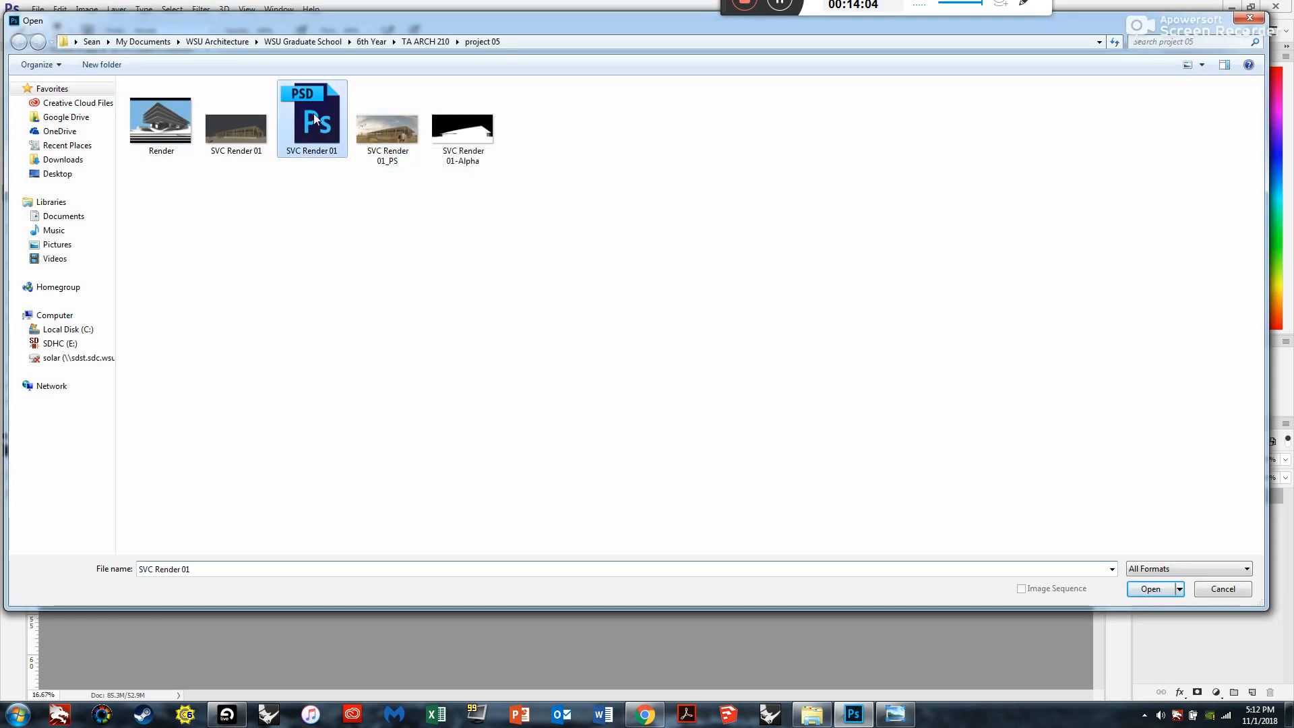
pyautogui.click(1150, 588)
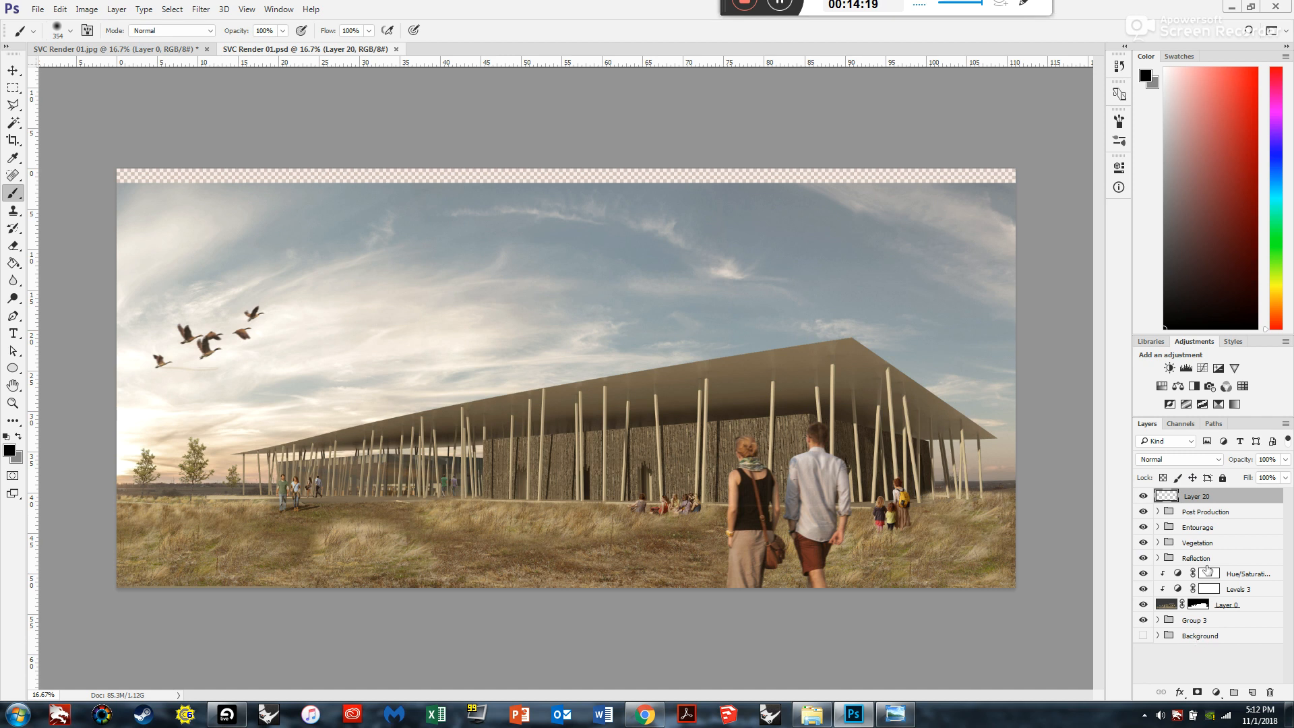
# - Examine the contents of the Post Production group and of the People and Animals subgroups within Entourage
pyautogui.click(1158, 512)
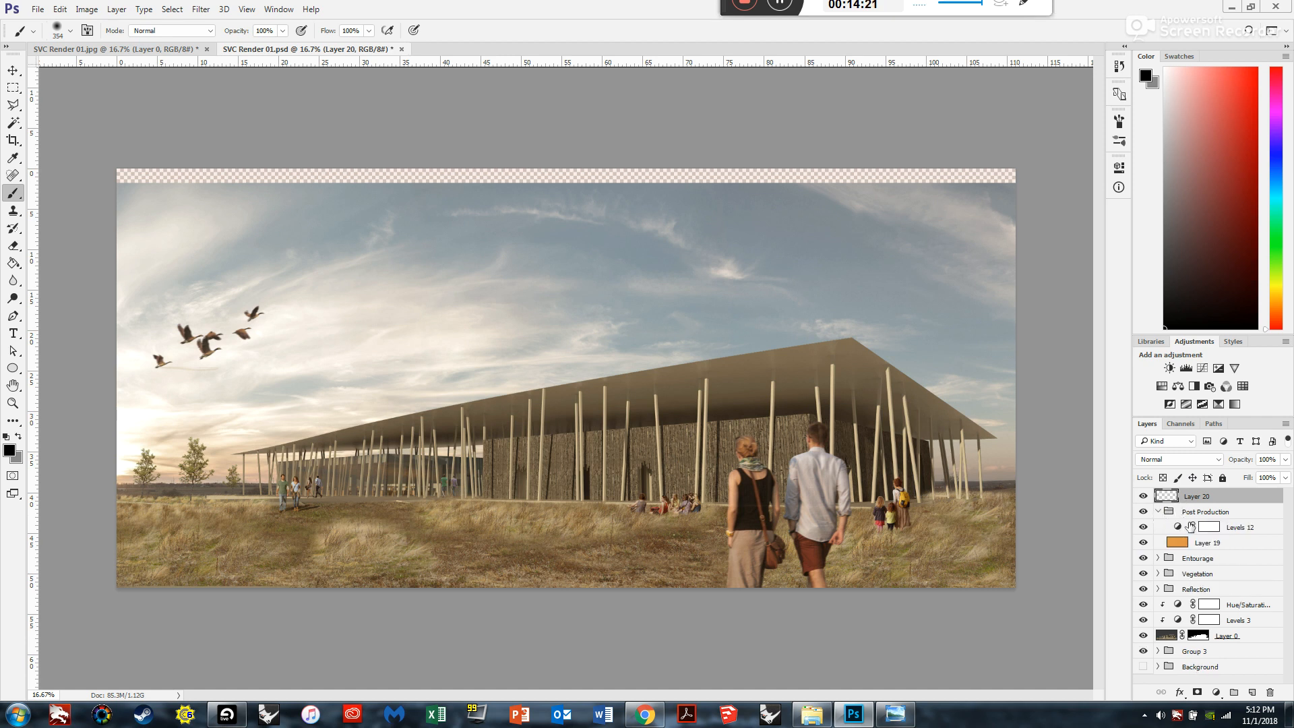
pyautogui.click(1157, 512)
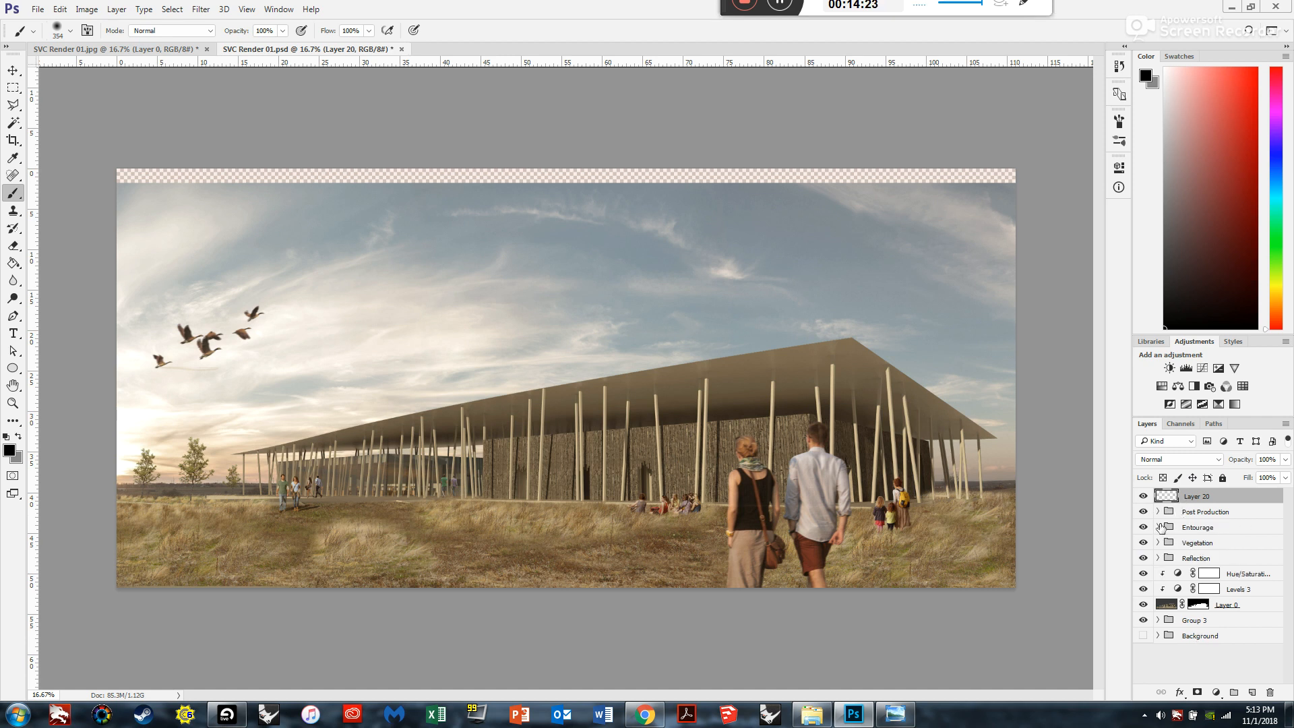
pyautogui.click(1158, 526)
pyautogui.scroll(-3, 1190, 547)
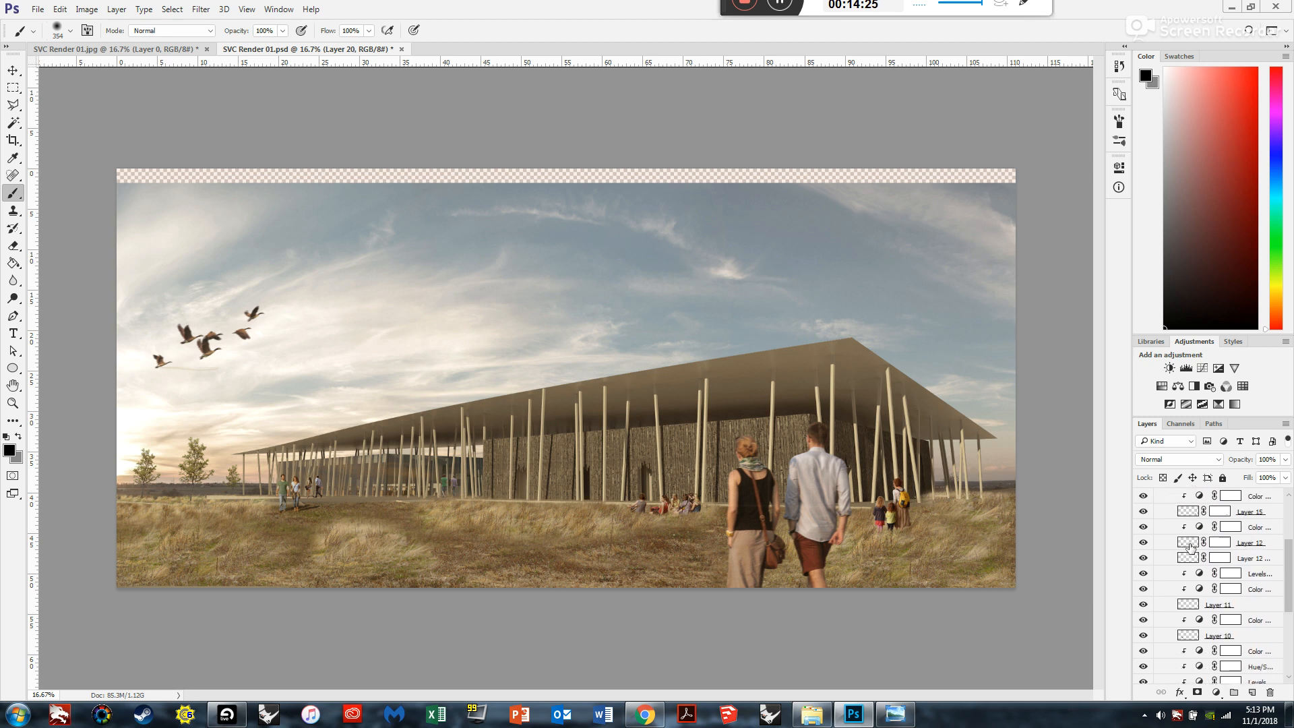
pyautogui.scroll(3, 1190, 547)
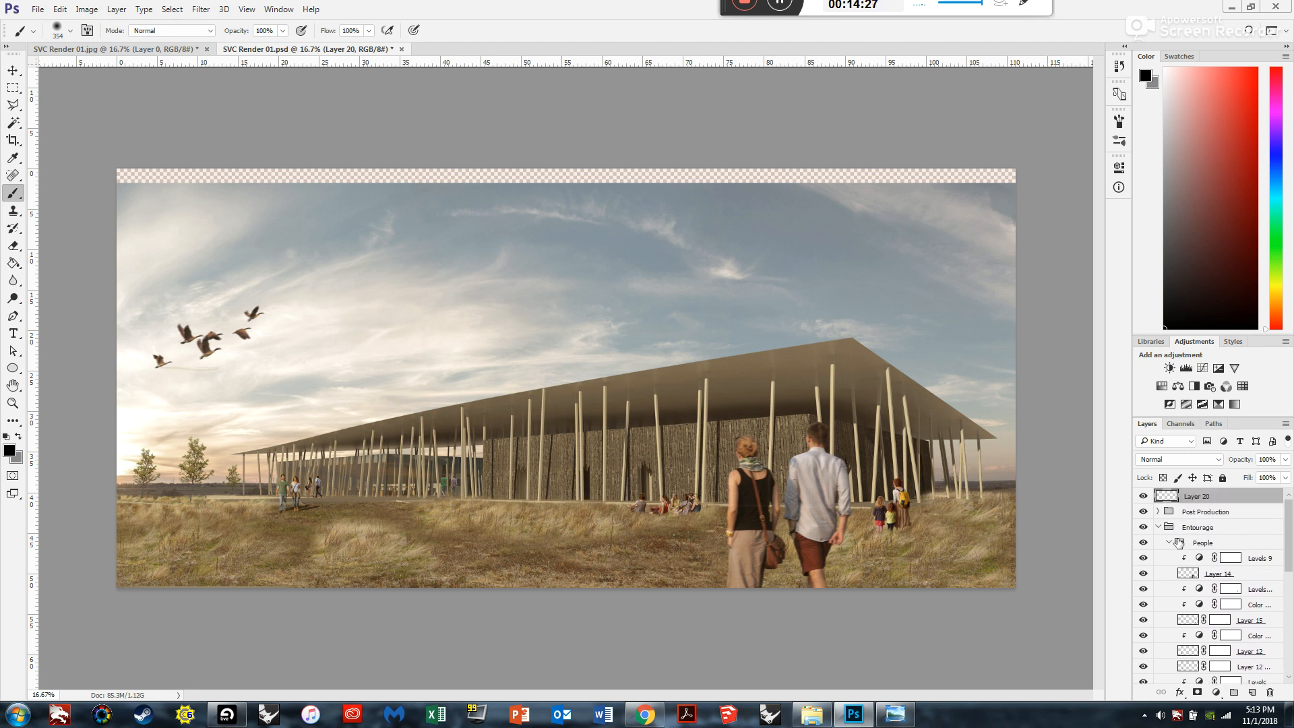
pyautogui.click(1166, 545)
pyautogui.click(1169, 543)
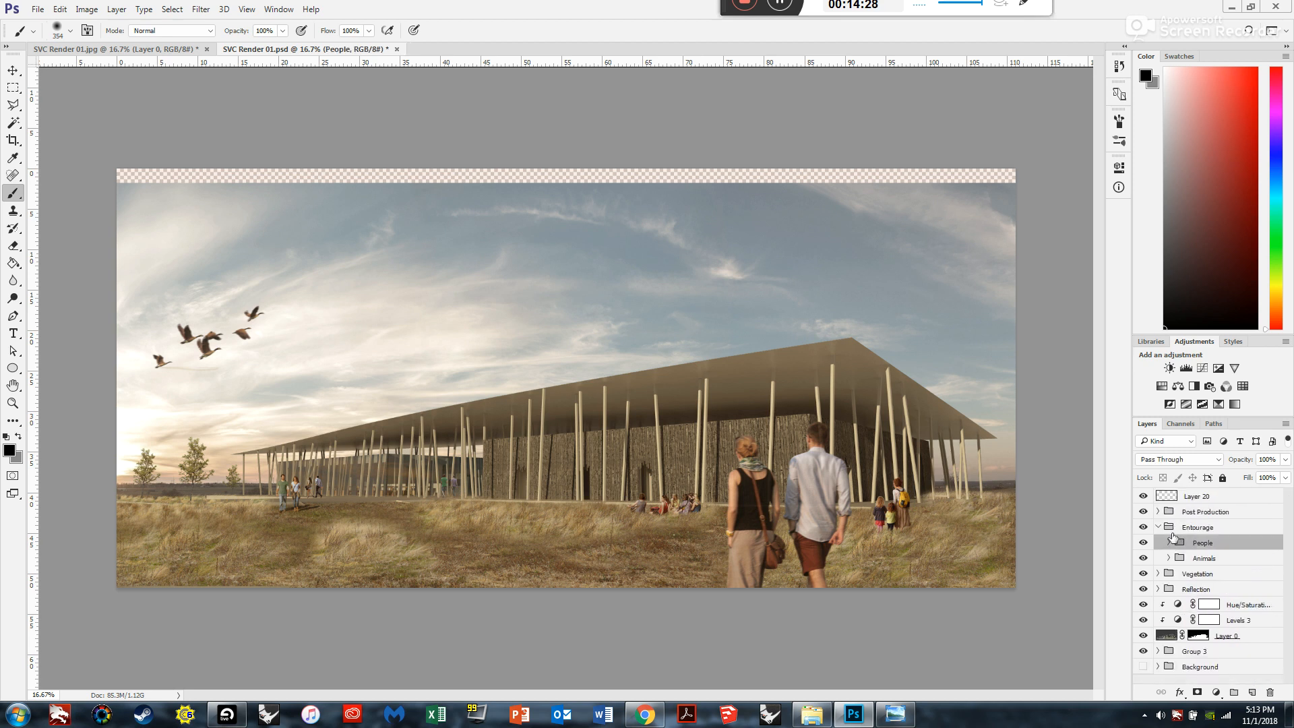
pyautogui.click(1169, 560)
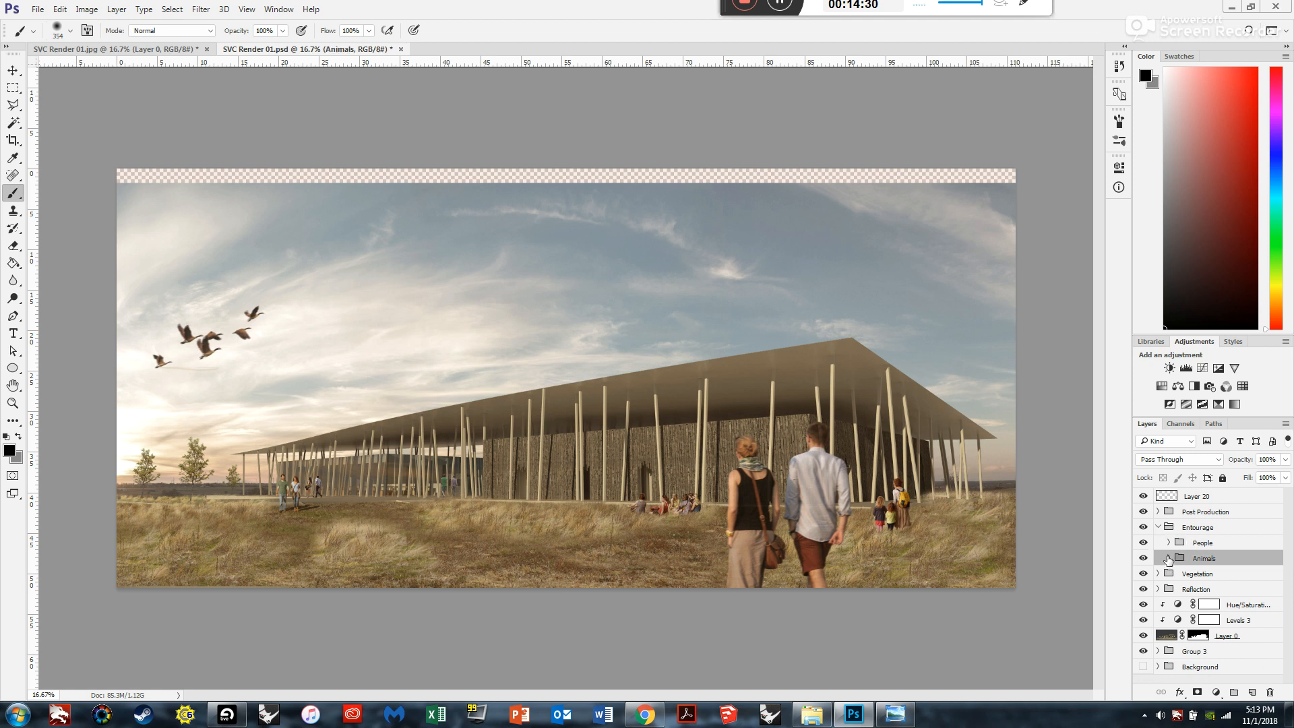
pyautogui.click(1169, 557)
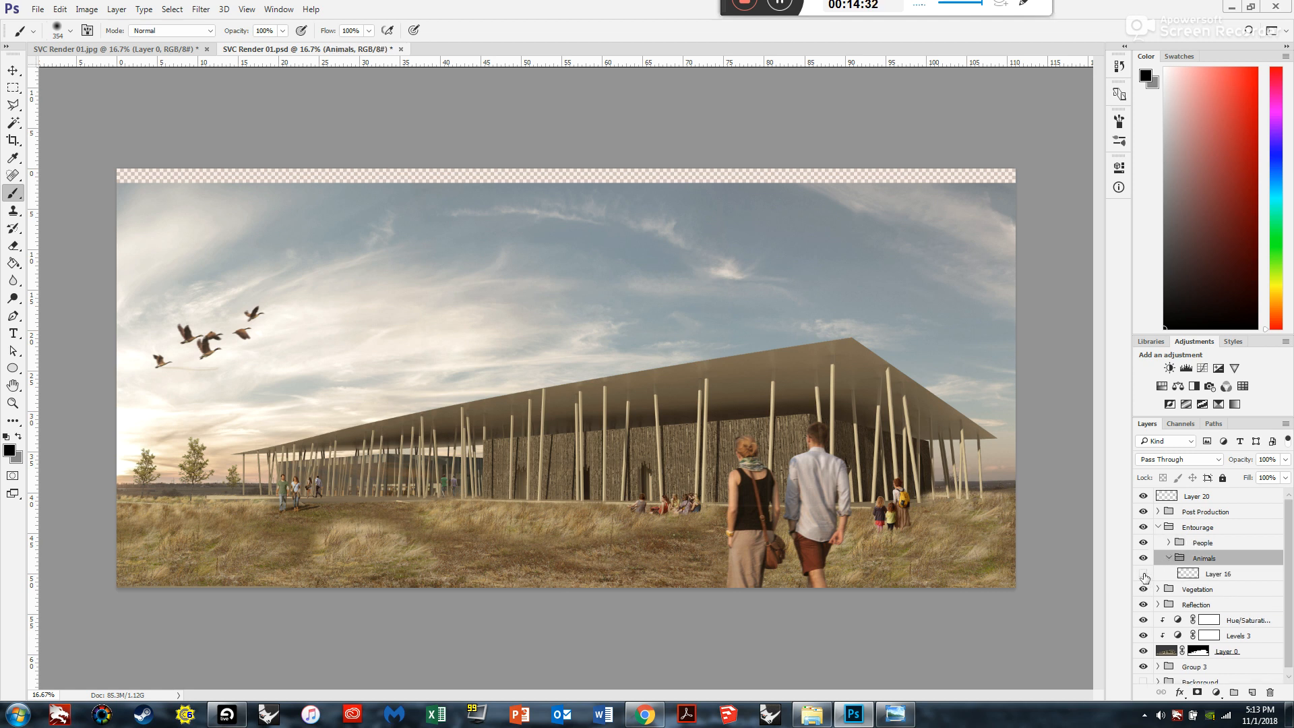
# - Toggle the visibility of the Animals, People and whole Entourage groups to compare the scene with and without them, and collapse Entourage
pyautogui.click(1143, 573)
pyautogui.click(1143, 557)
pyautogui.click(1143, 558)
pyautogui.click(1143, 542)
pyautogui.click(1143, 543)
pyautogui.click(1168, 558)
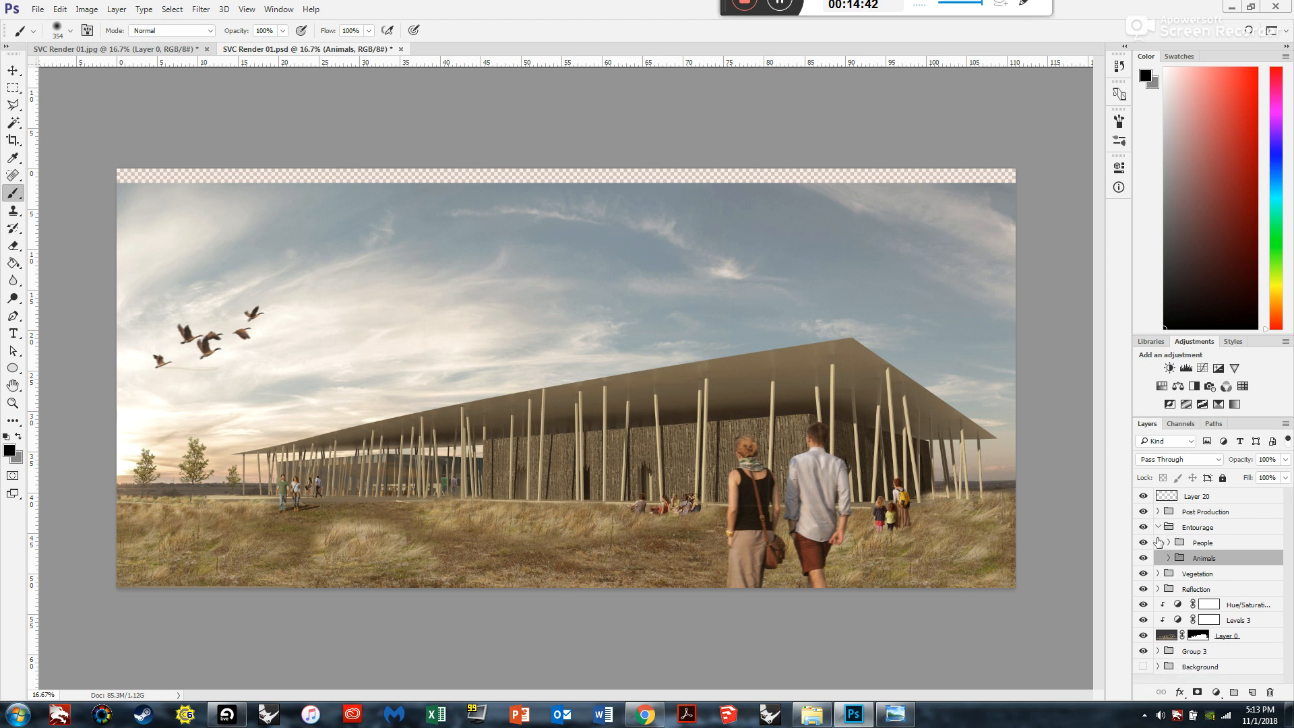
pyautogui.click(1158, 527)
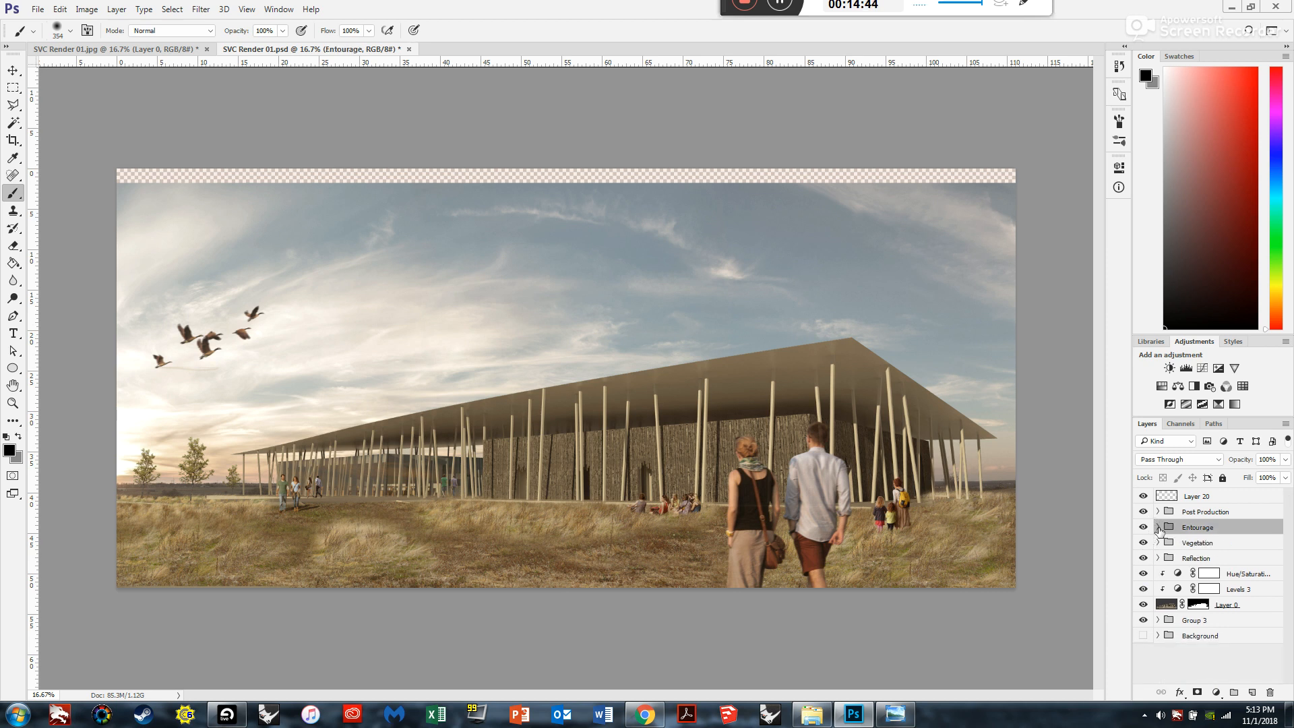
pyautogui.click(1143, 527)
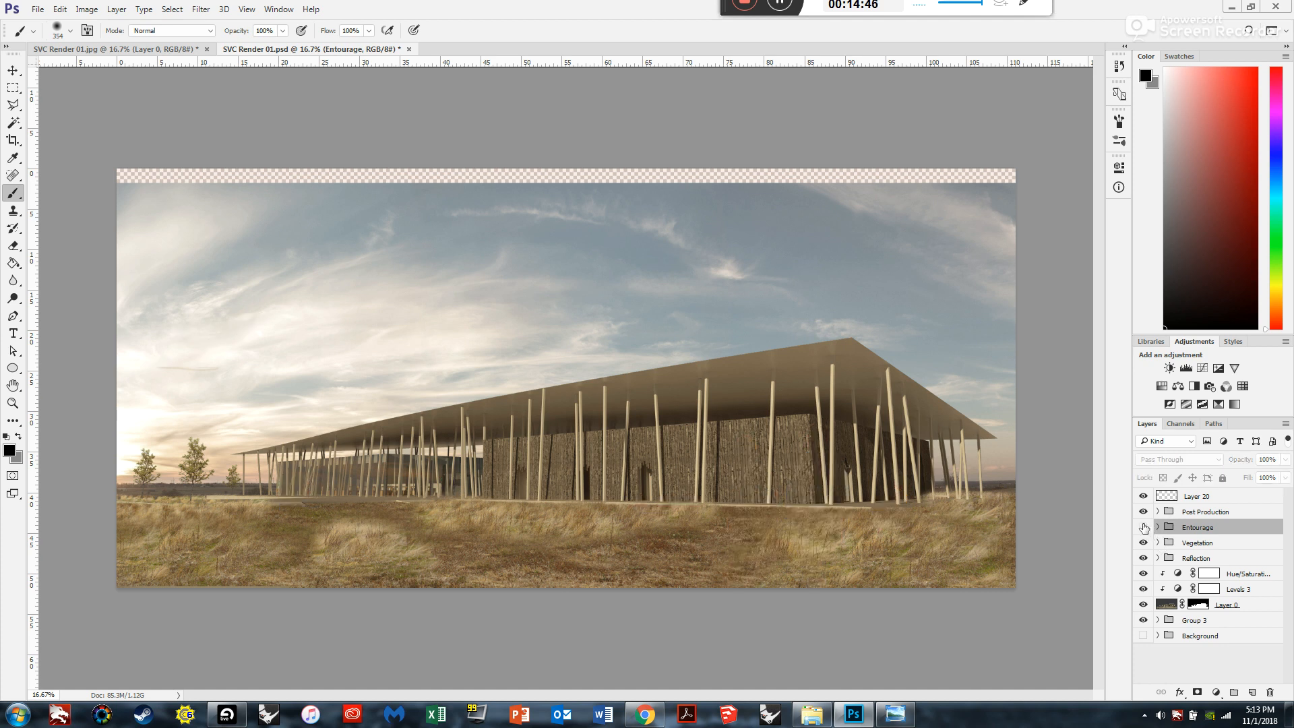
pyautogui.click(1143, 527)
# - Expand the Post Production, Entourage, Vegetation, Reflection and Group 3 groups and examine how their layers and subgroups are organised
pyautogui.click(1157, 511)
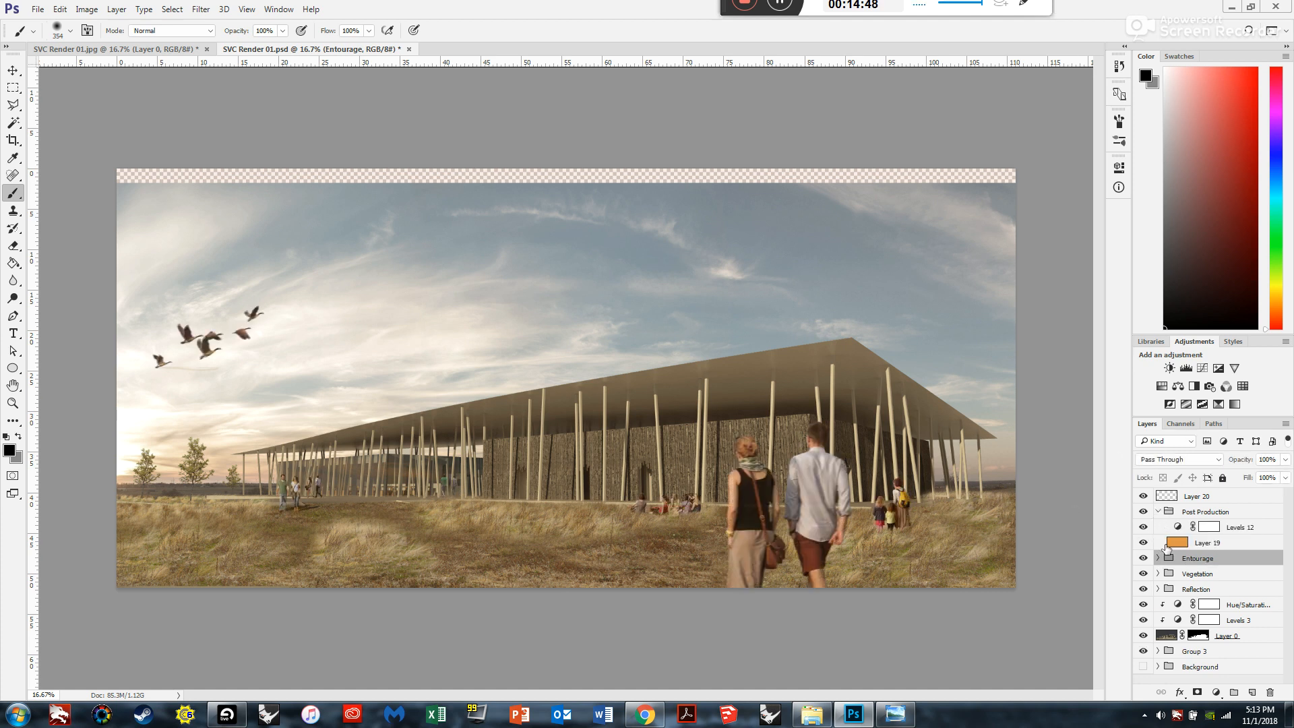
pyautogui.click(1158, 558)
pyautogui.click(1158, 604)
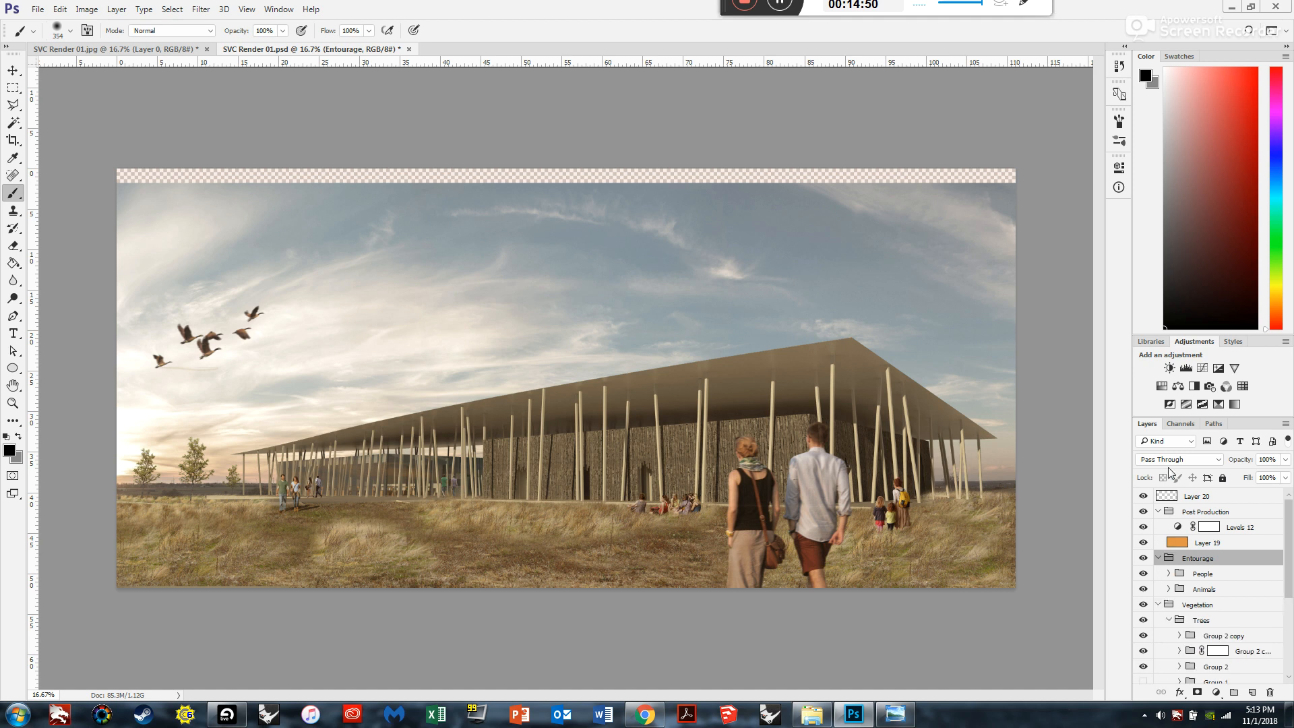
pyautogui.click(1169, 573)
pyautogui.scroll(-6, 1186, 525)
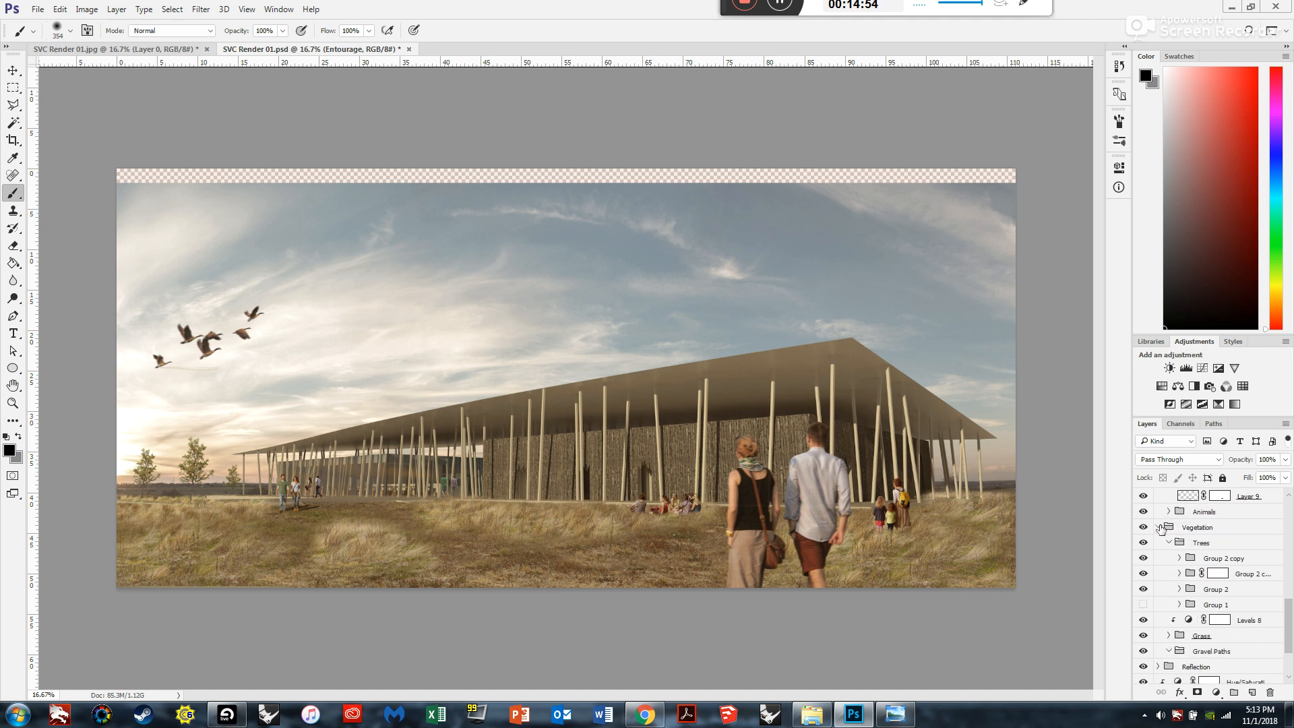
pyautogui.click(1168, 543)
pyautogui.click(1169, 544)
pyautogui.scroll(-3, 1179, 581)
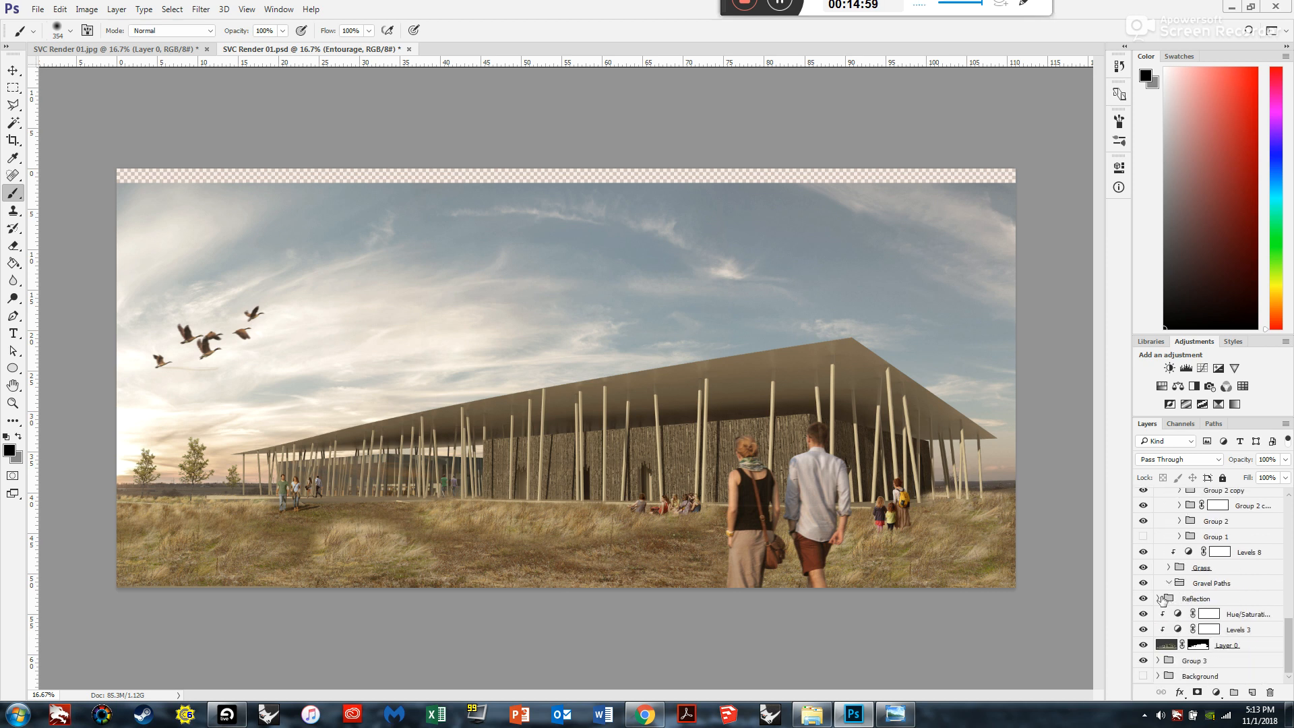
pyautogui.click(1160, 598)
pyautogui.scroll(-1, 1219, 560)
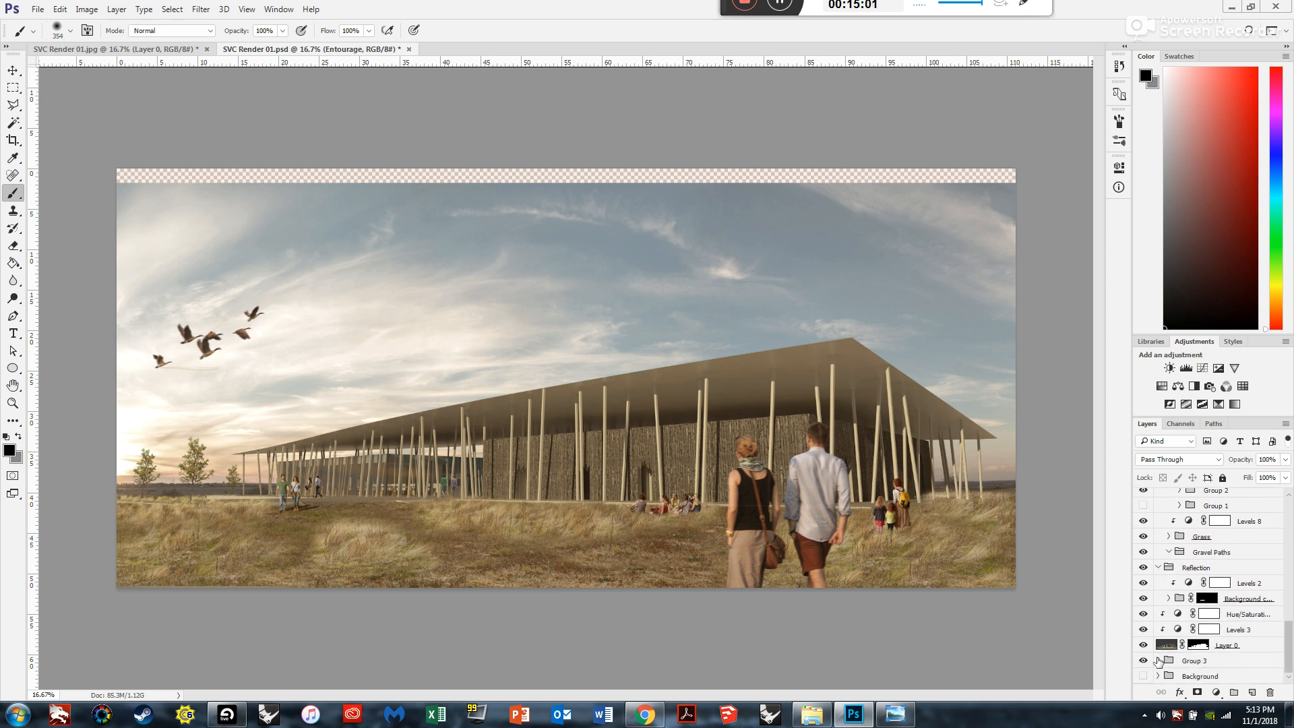
pyautogui.scroll(4, 1186, 640)
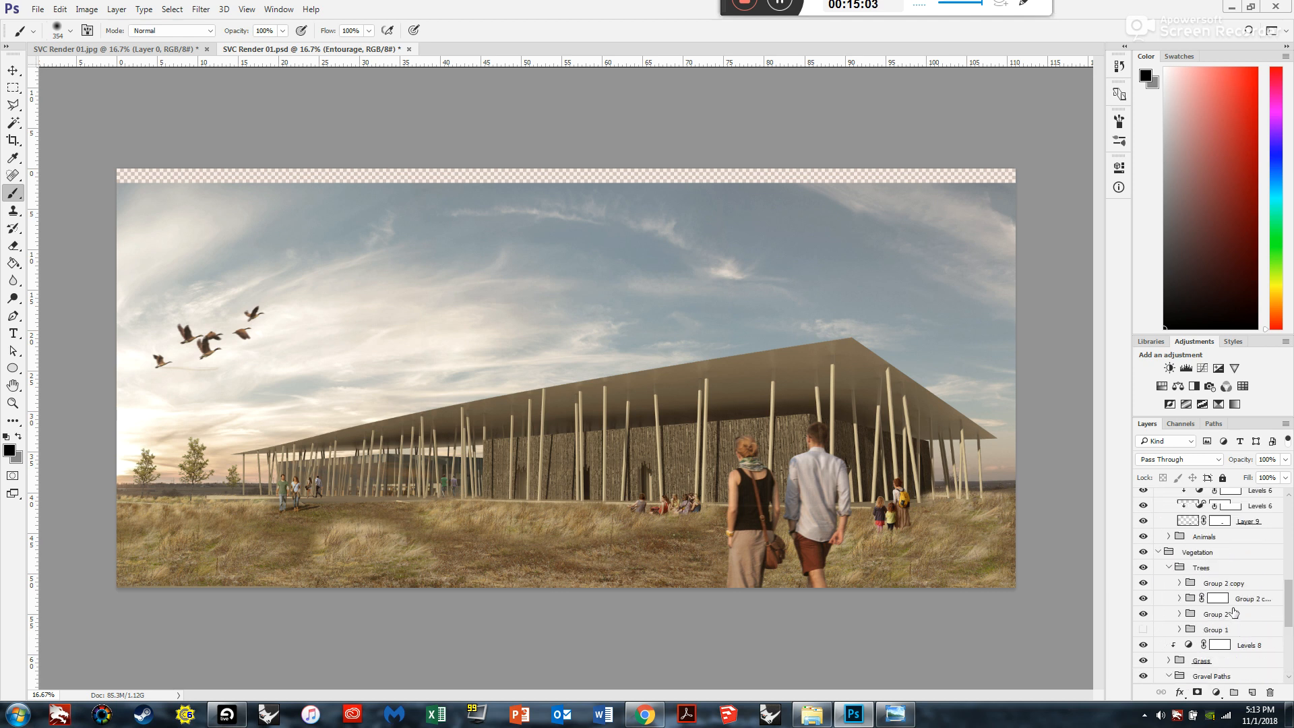
pyautogui.moveTo(1288, 600); pyautogui.dragTo(1291, 522)
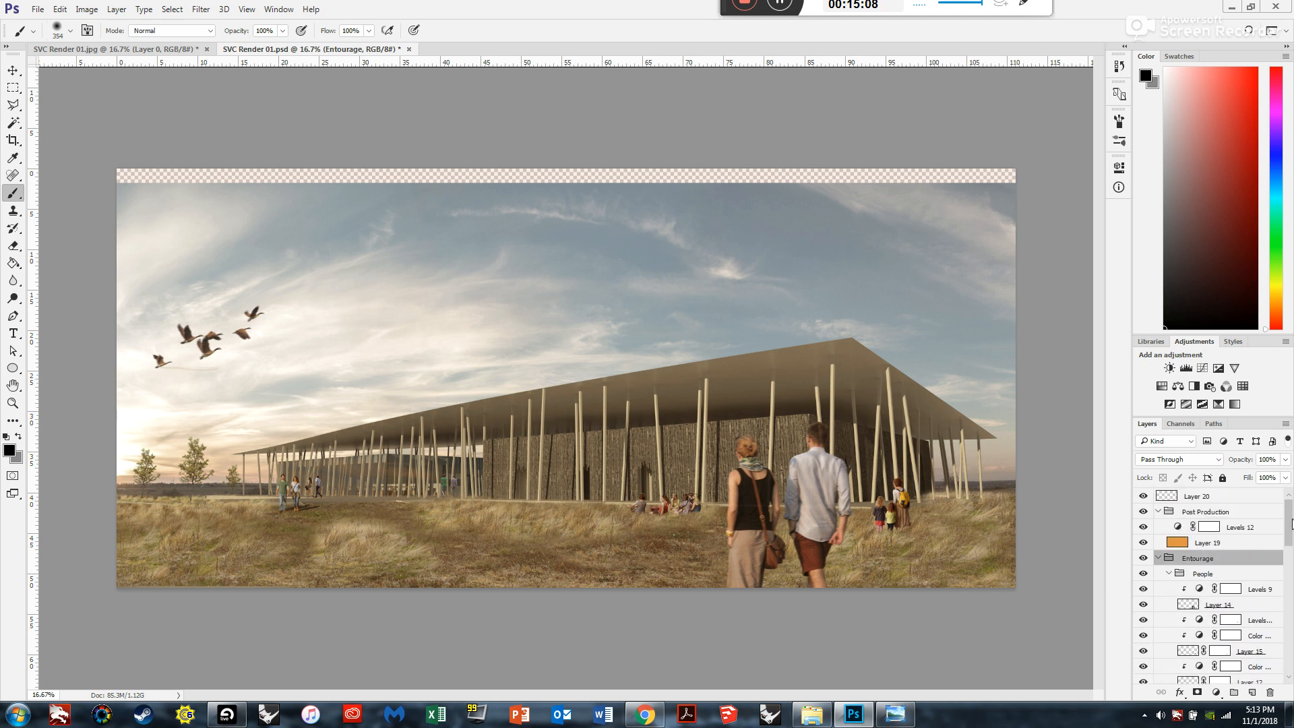
# - Collapse the Entourage, Vegetation, Reflection and Group 3 groups so the main layer structure is compact
pyautogui.click(1159, 558)
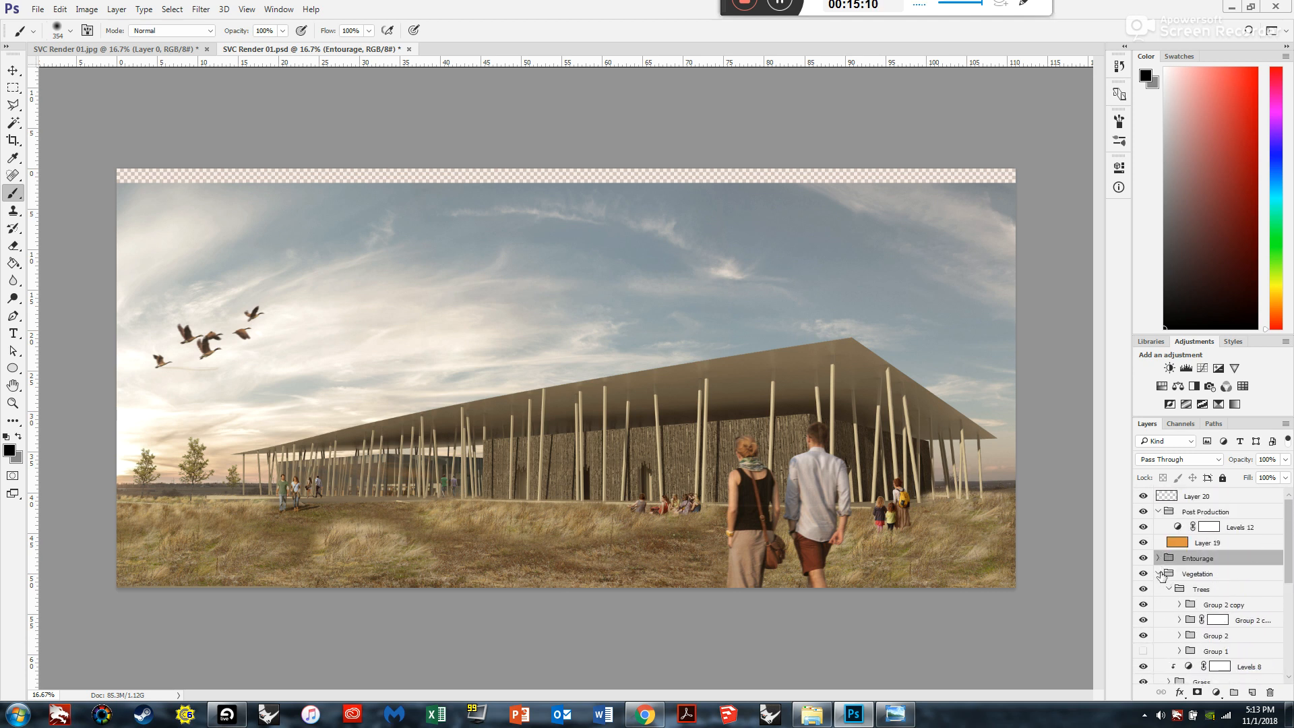
pyautogui.click(1158, 573)
pyautogui.click(1159, 513)
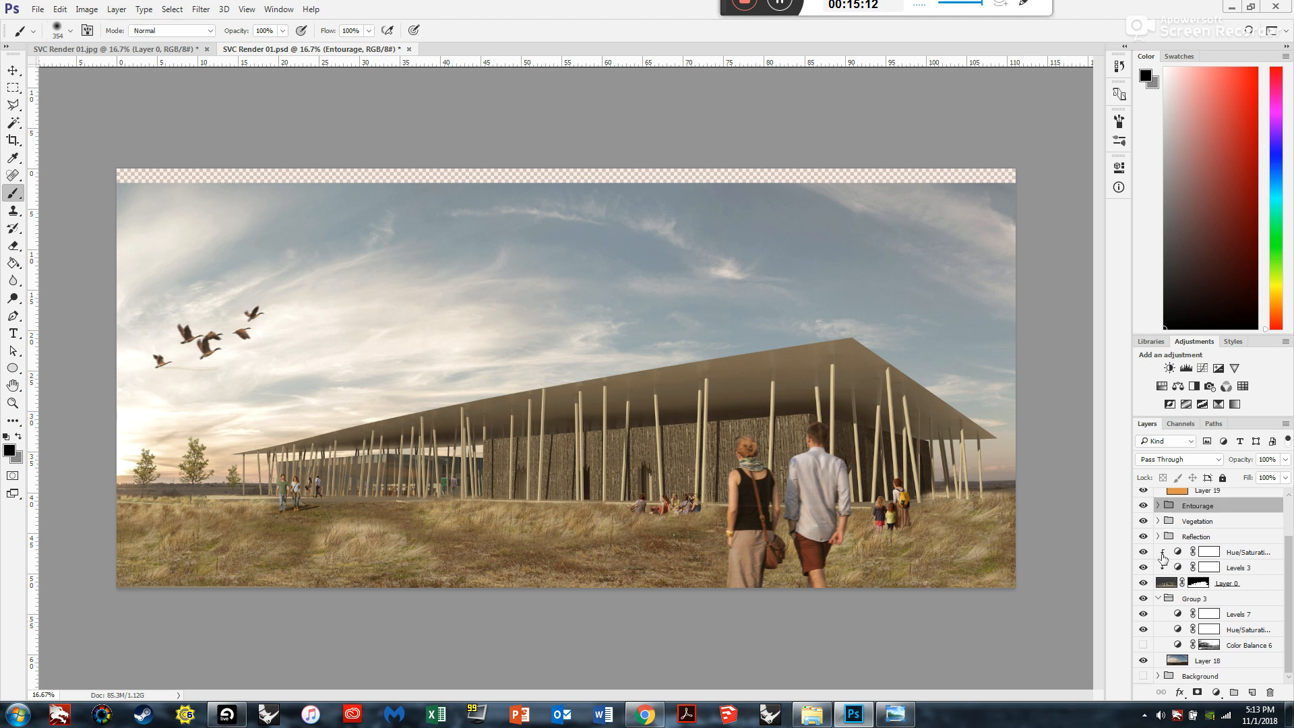
pyautogui.click(1158, 599)
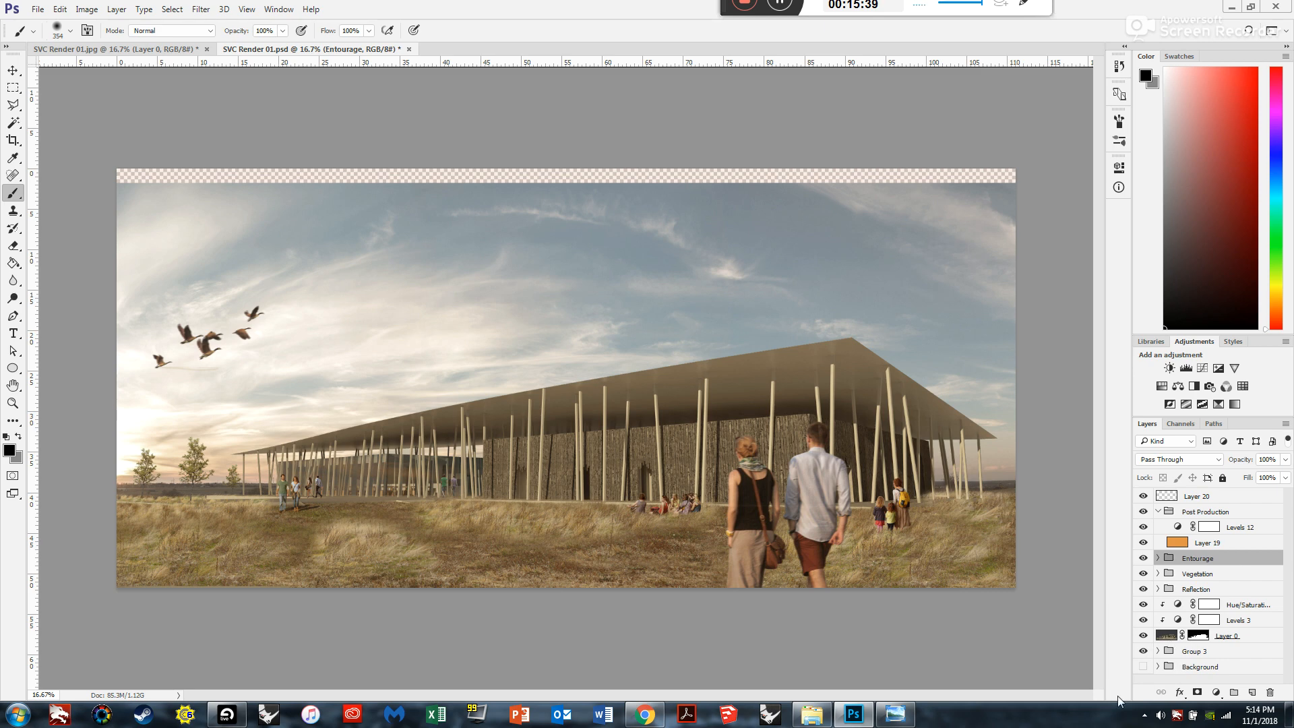
# - Hide and reshow the sky background in Group 3 and the building render on Layer 0 to compare their contributions
pyautogui.click(1145, 652)
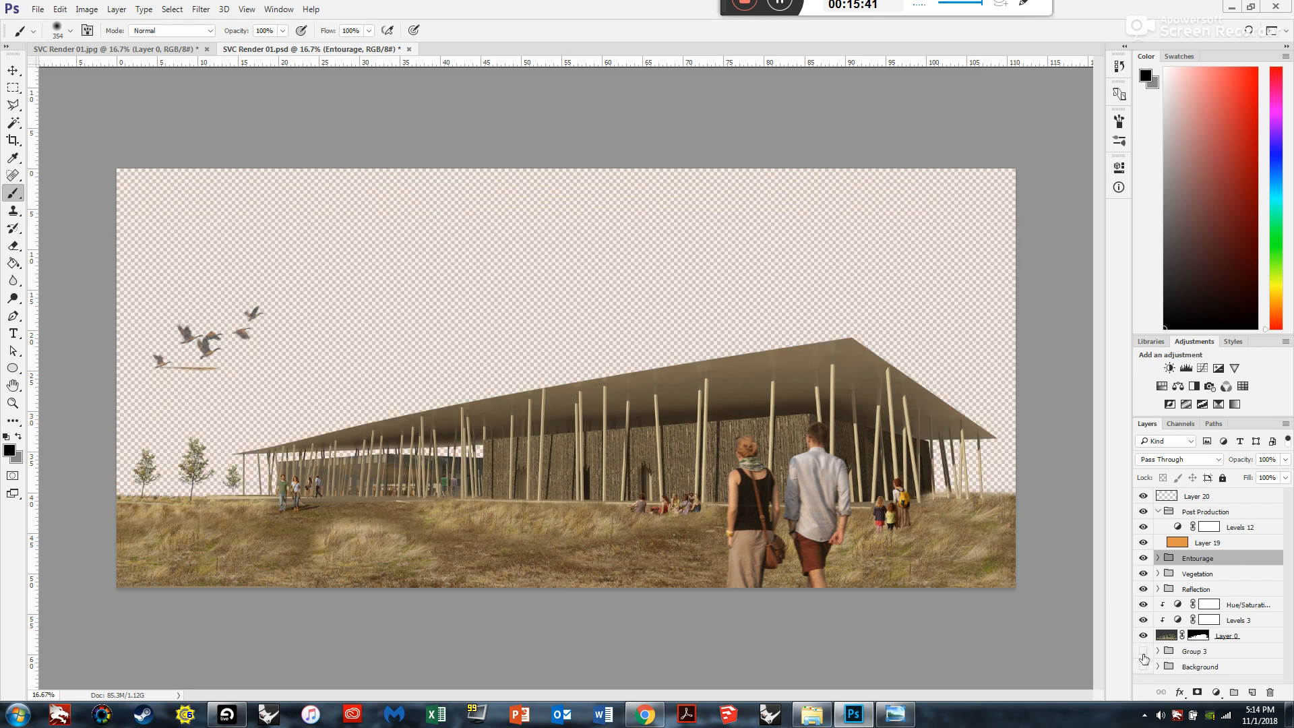
pyautogui.click(1144, 652)
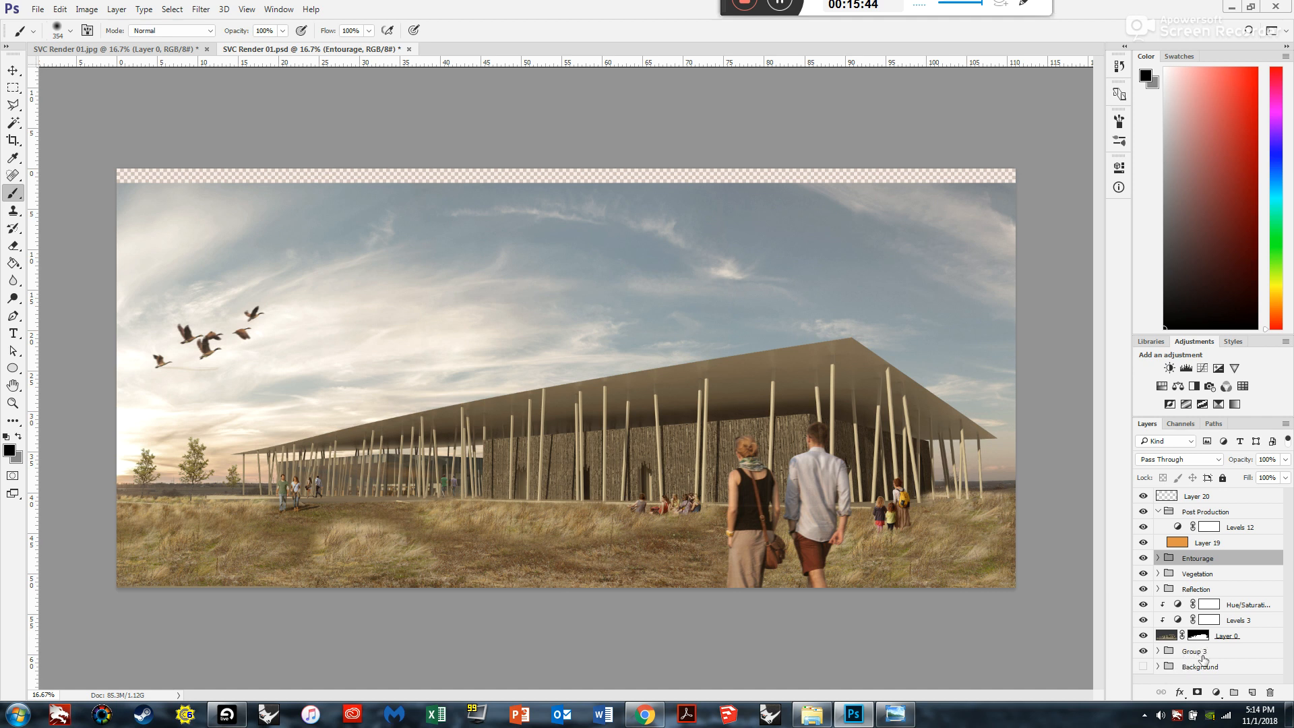
pyautogui.click(1203, 652)
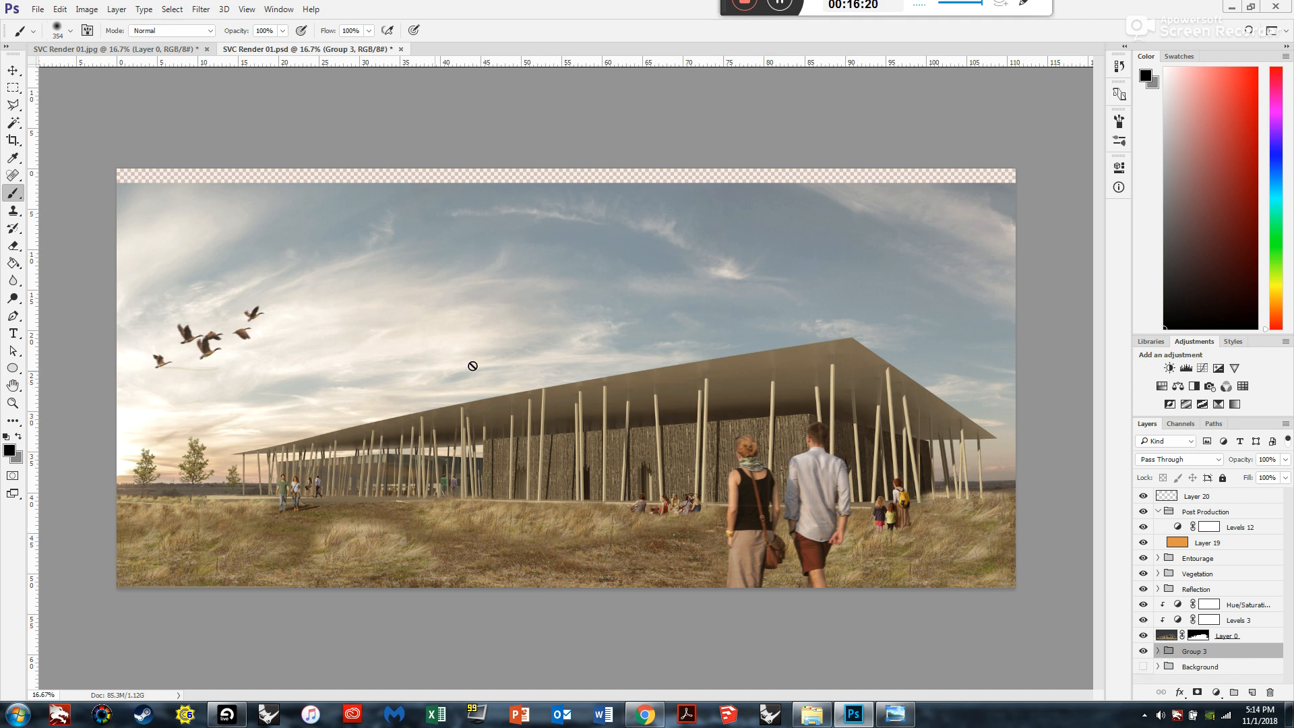
pyautogui.click(1144, 645)
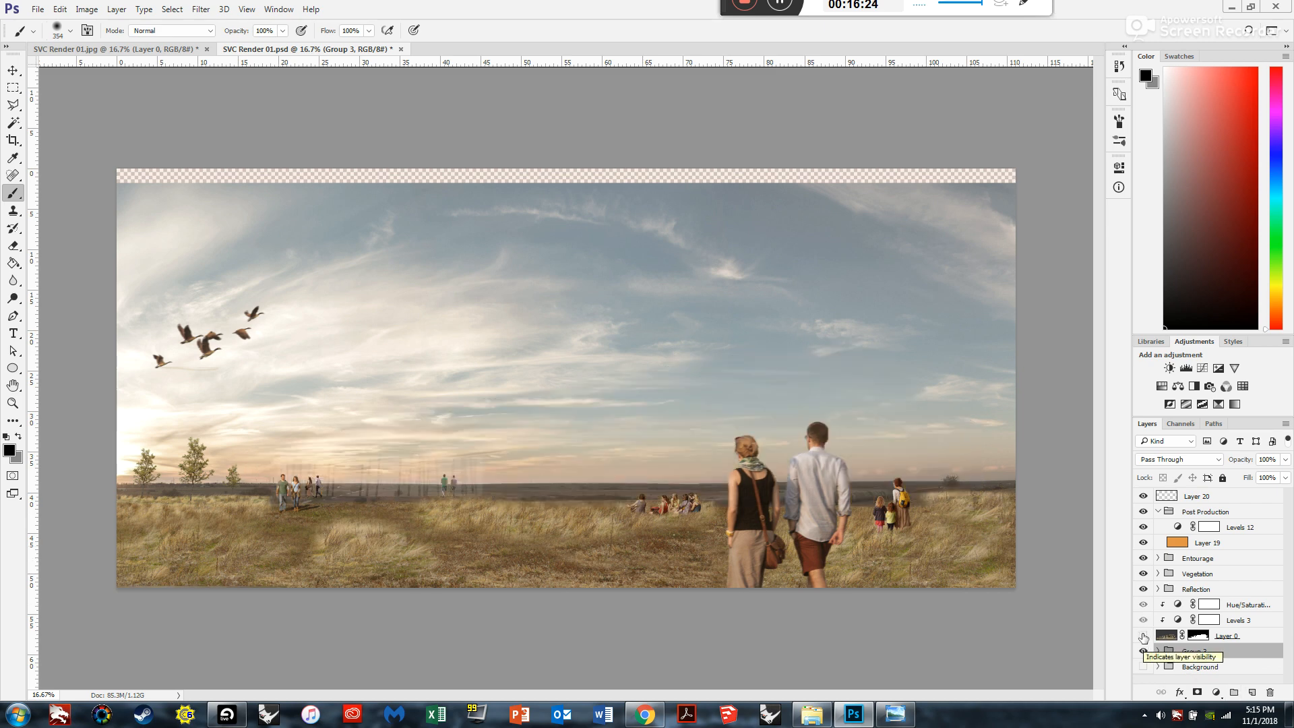
pyautogui.click(1143, 637)
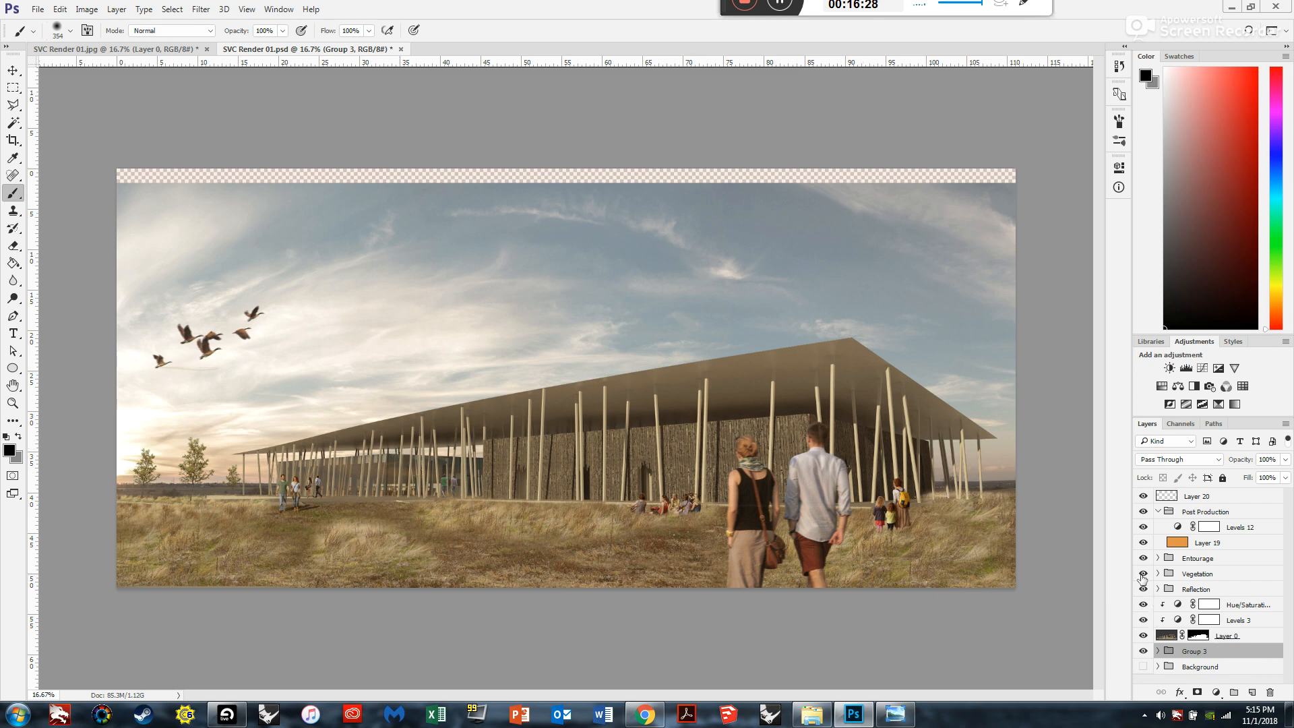
# - Hide and reshow the Vegetation and Entourage groups to compare the scene with and without each
pyautogui.click(1143, 573)
pyautogui.click(1142, 573)
pyautogui.click(1143, 573)
pyautogui.click(1143, 573)
pyautogui.click(1144, 558)
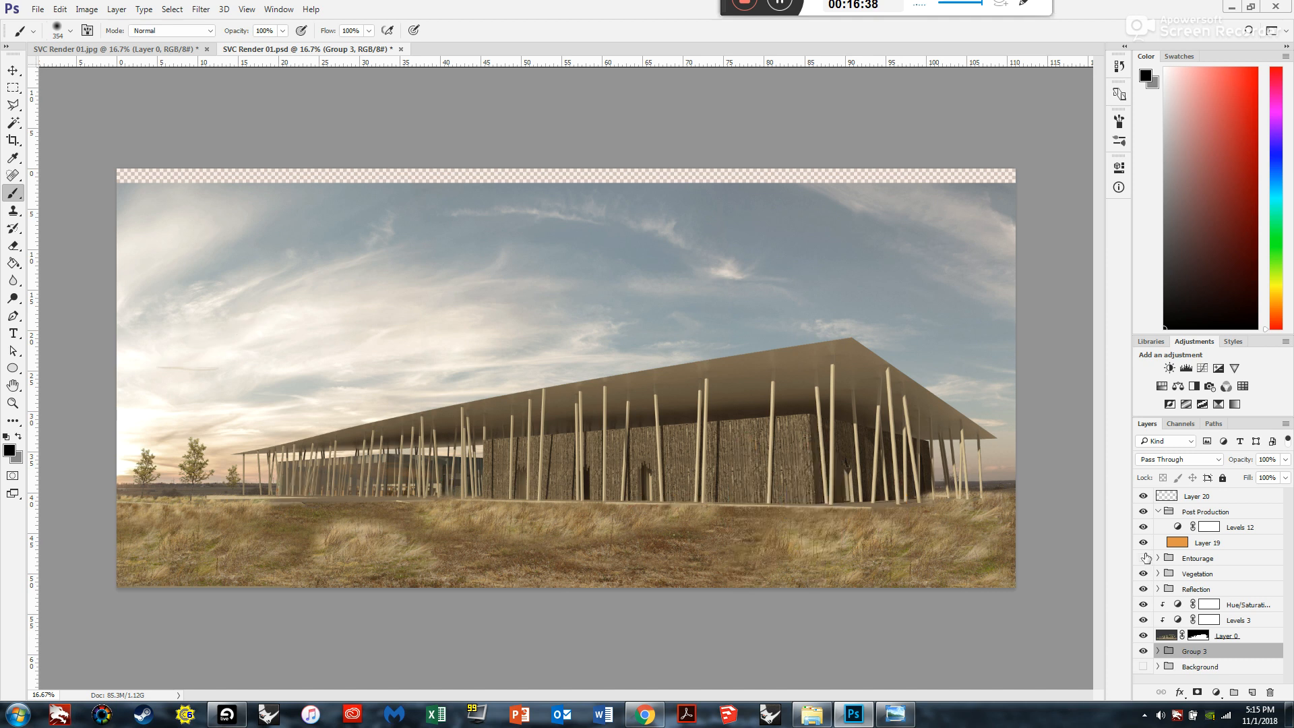
pyautogui.click(1143, 558)
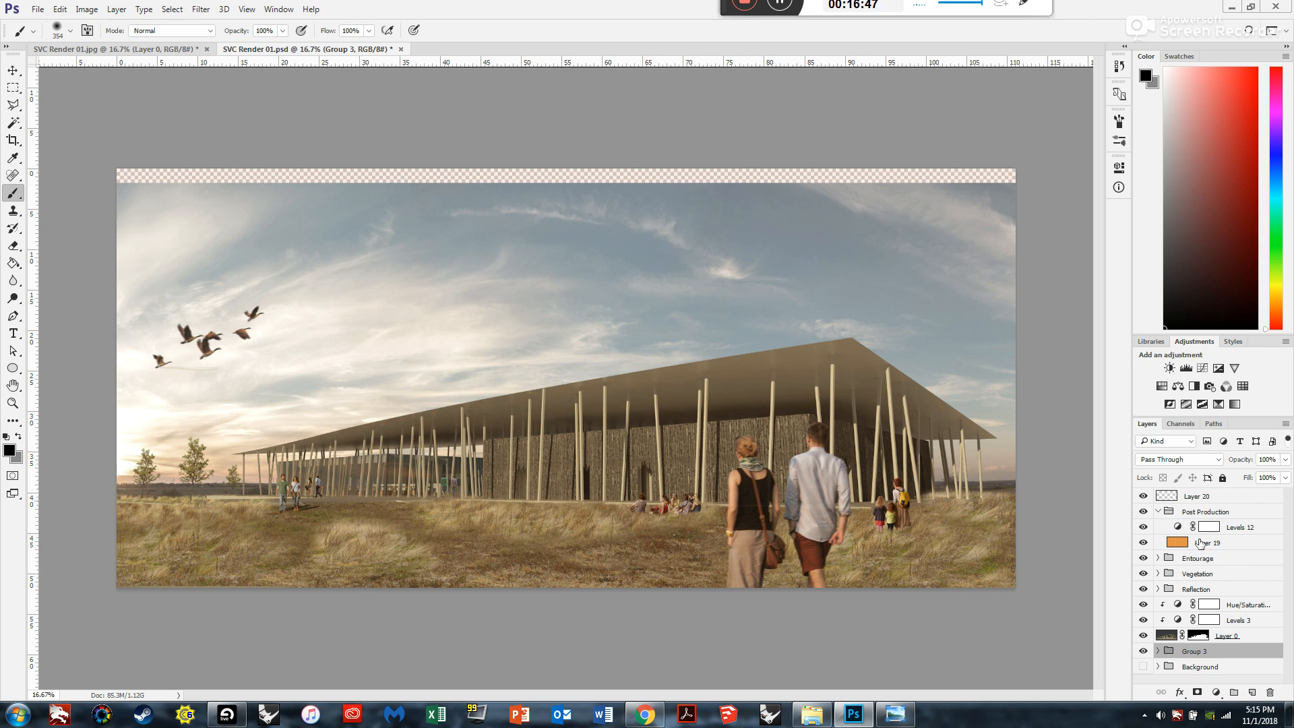
# - Collapse the Post Production group and toggle its visibility to compare the overall colour and levels effect
pyautogui.click(1158, 512)
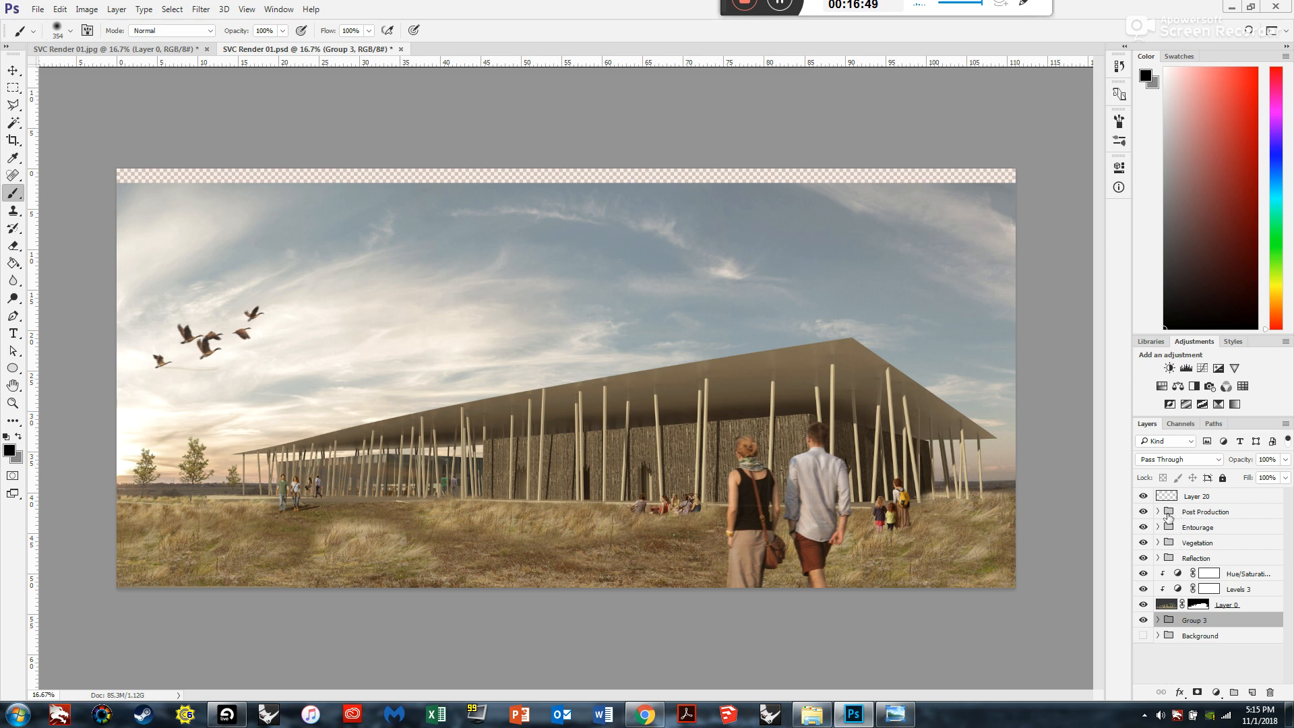
pyautogui.click(1172, 515)
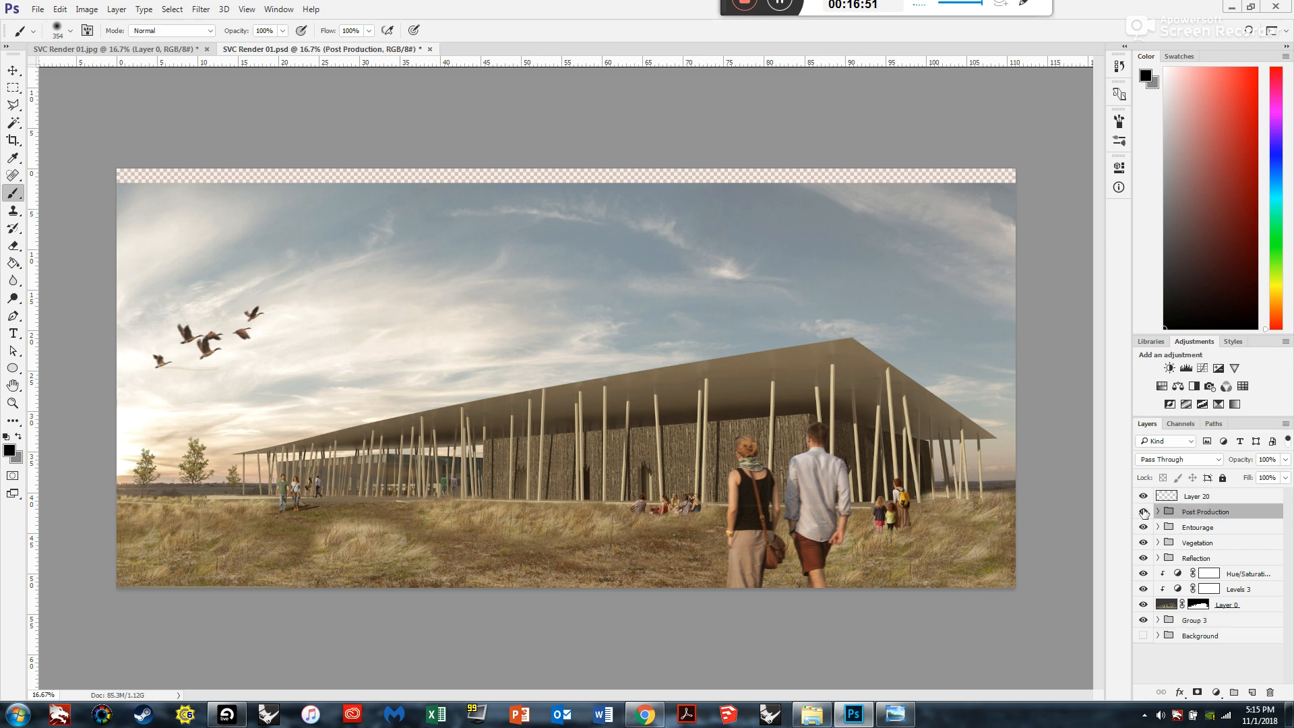
pyautogui.click(1143, 512)
pyautogui.click(1143, 512)
# - Select the sky group Group 3, followed by the masked building render on Layer 0
pyautogui.click(1177, 622)
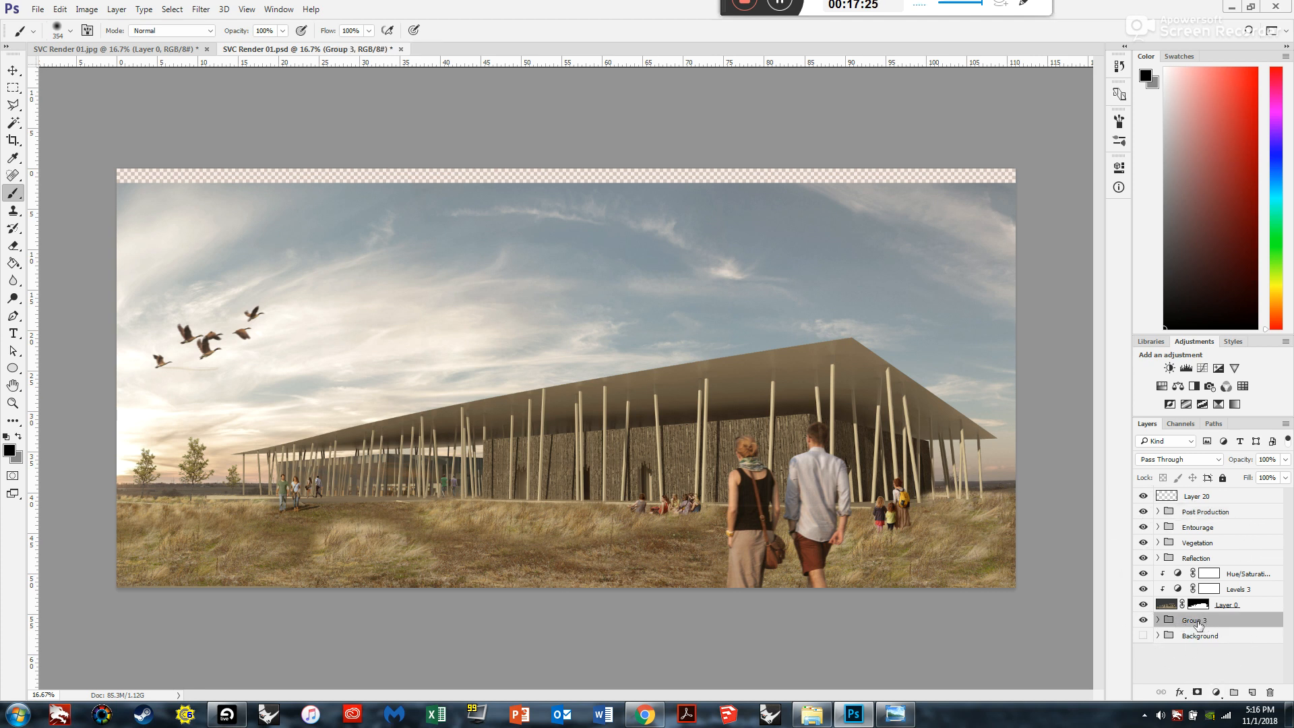
pyautogui.click(1243, 605)
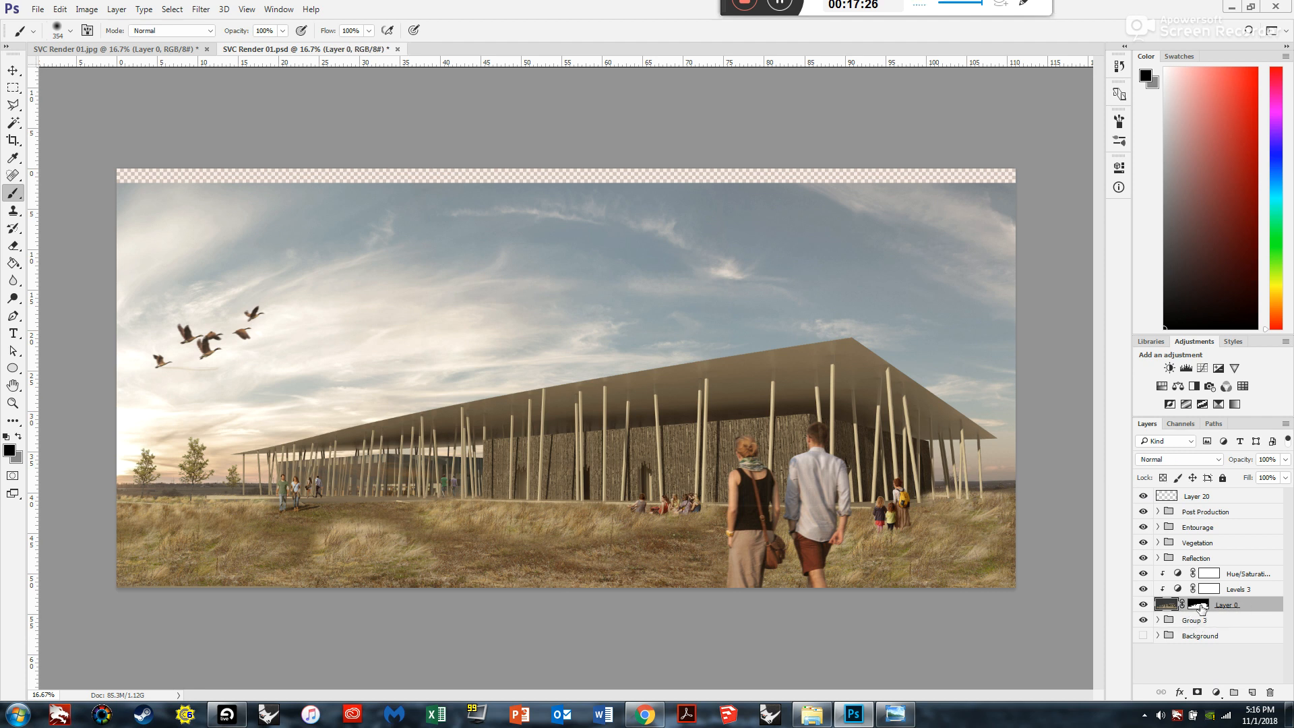